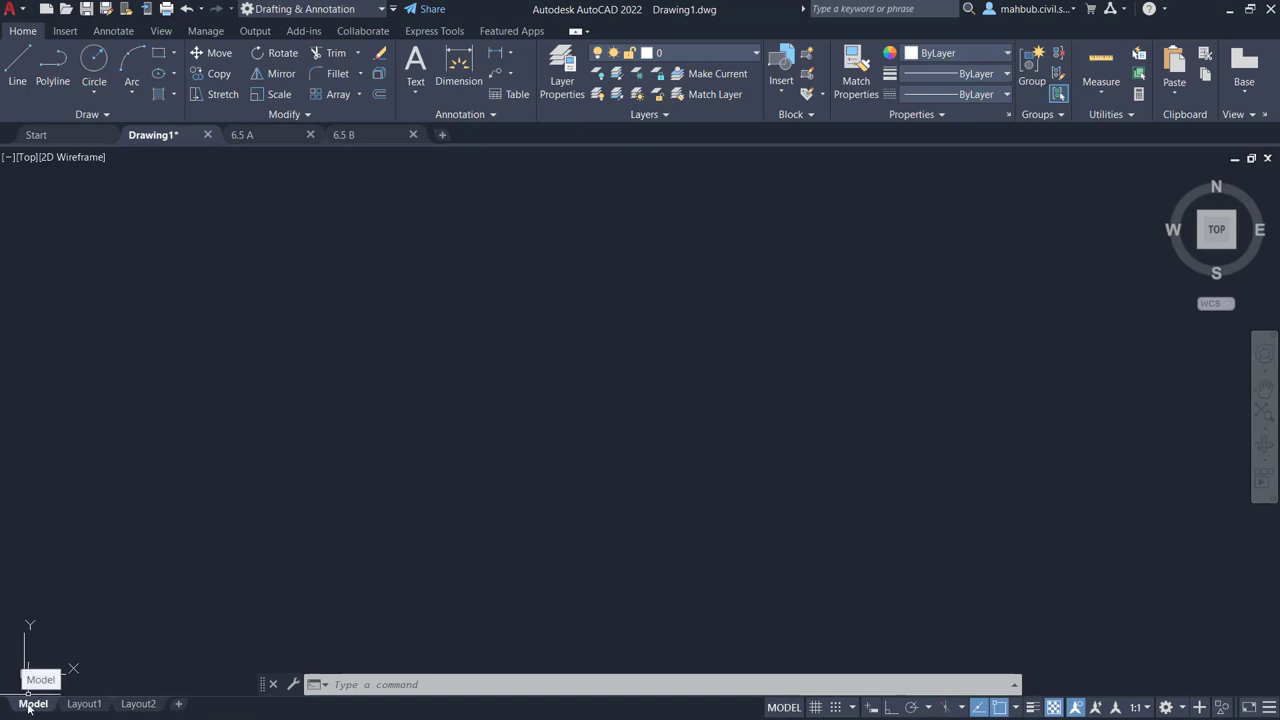
Look at the Layout1 and Layout2 sheets, then return to model space
left_click(86, 704)
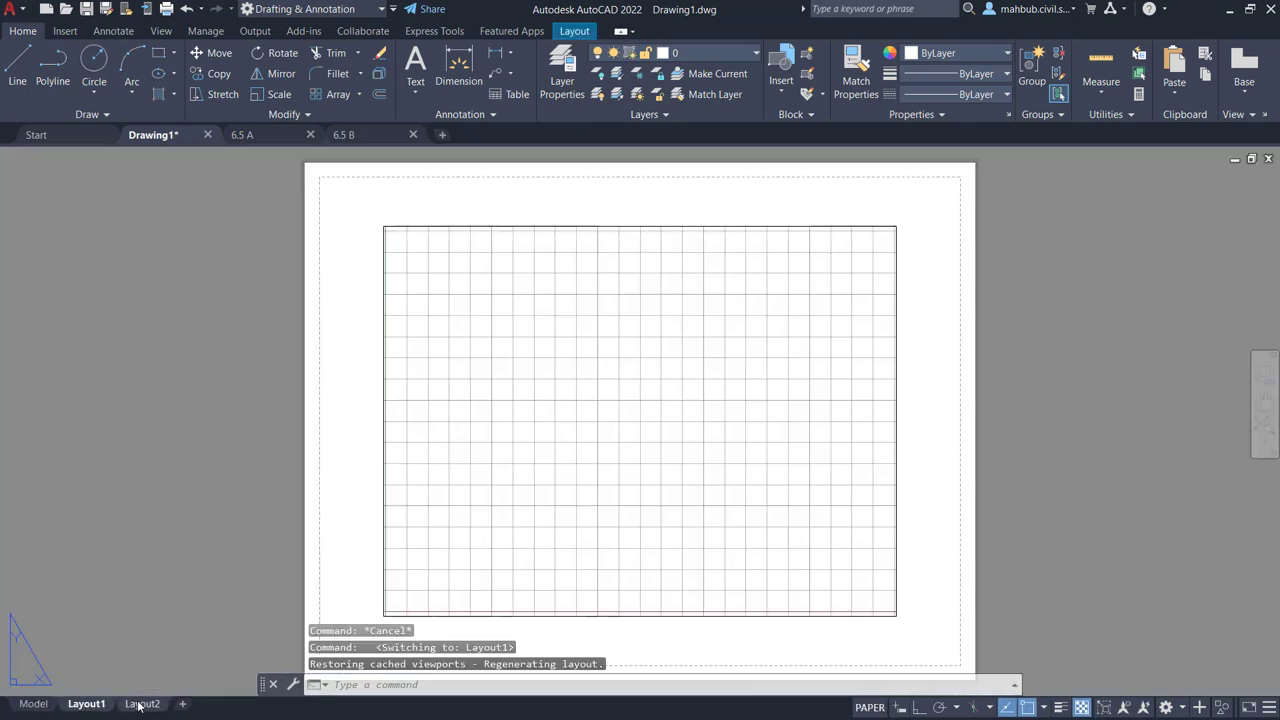
left_click(140, 704)
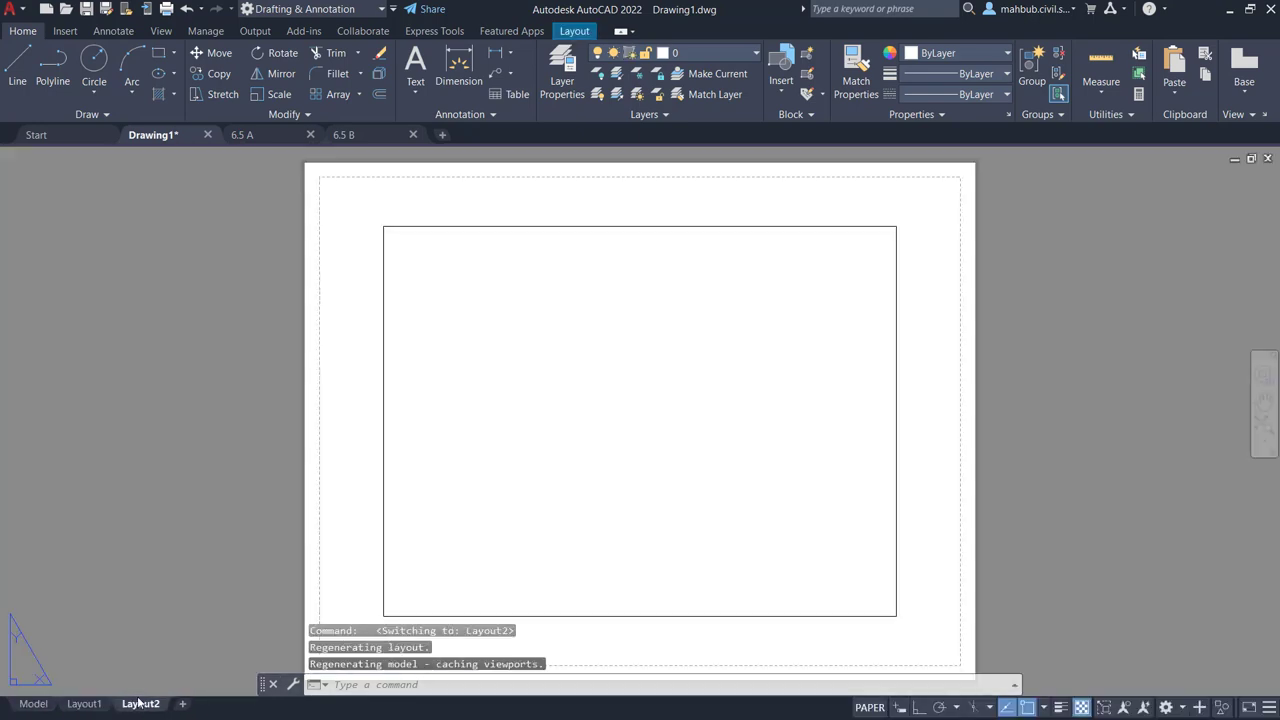
left_click(34, 704)
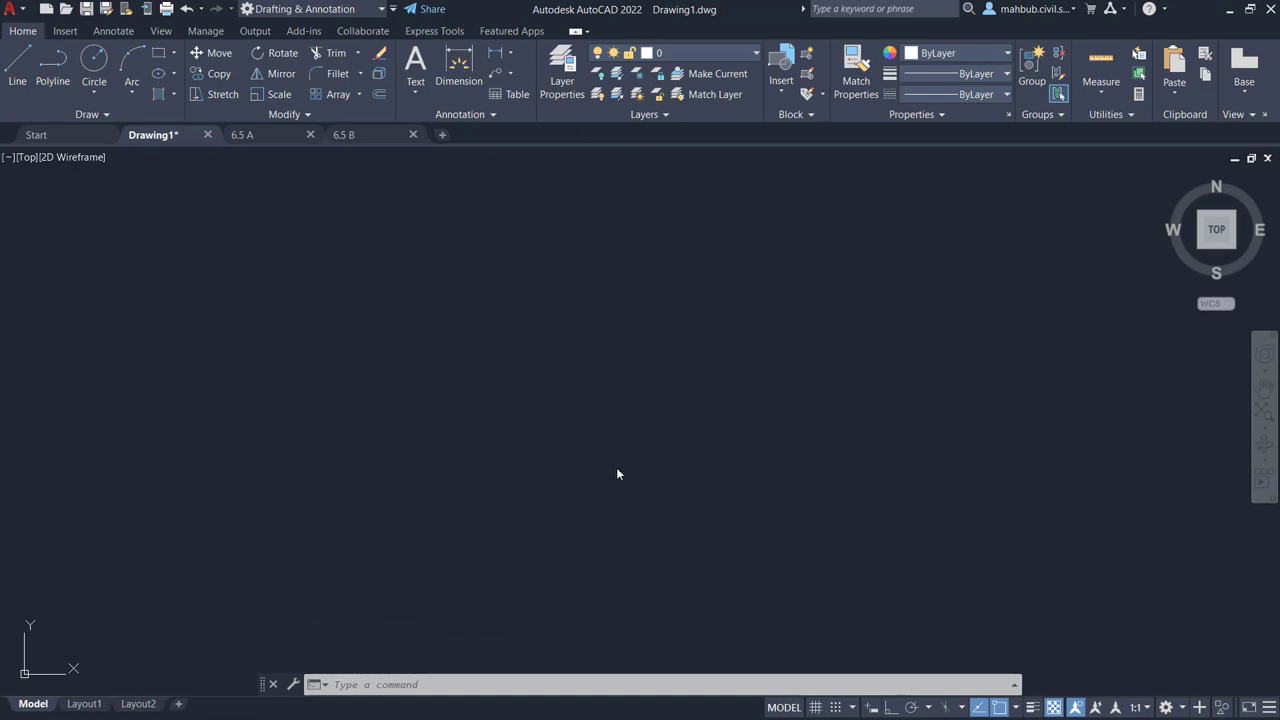
Show the Viewport Configuration list from the View tab's Model Viewports panel
left_click(160, 31)
left_click(22, 31)
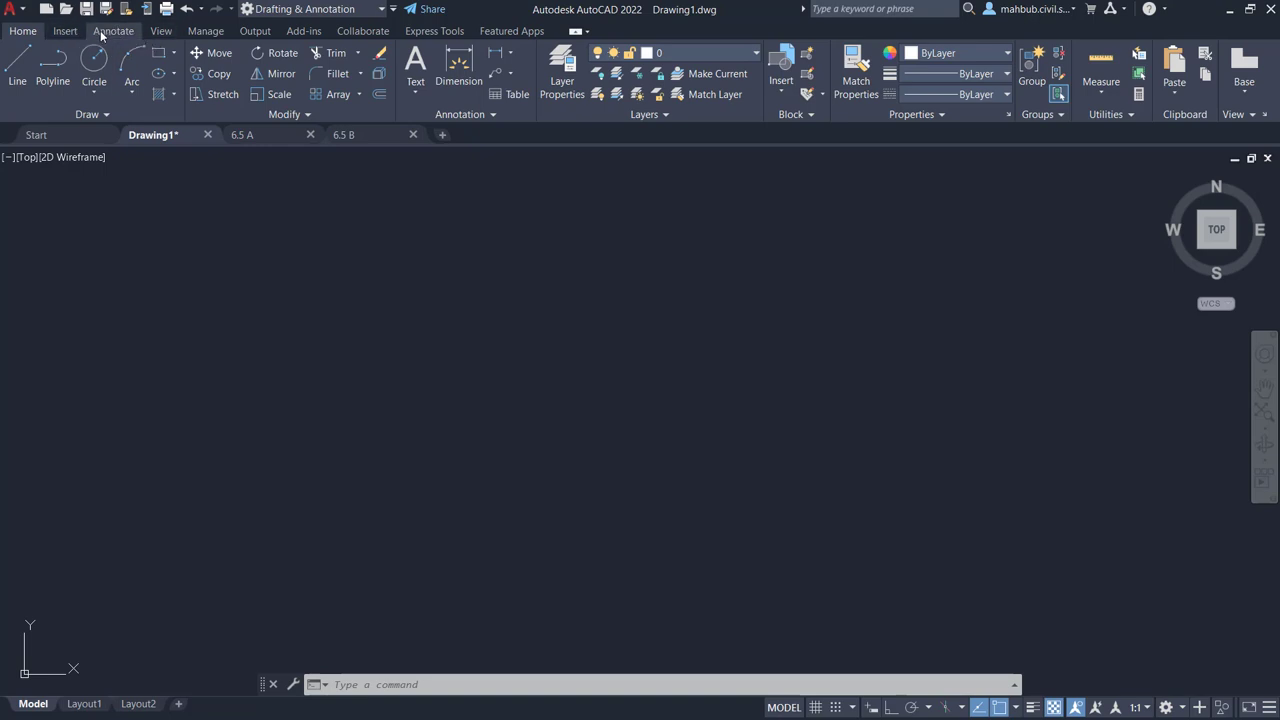
left_click(160, 31)
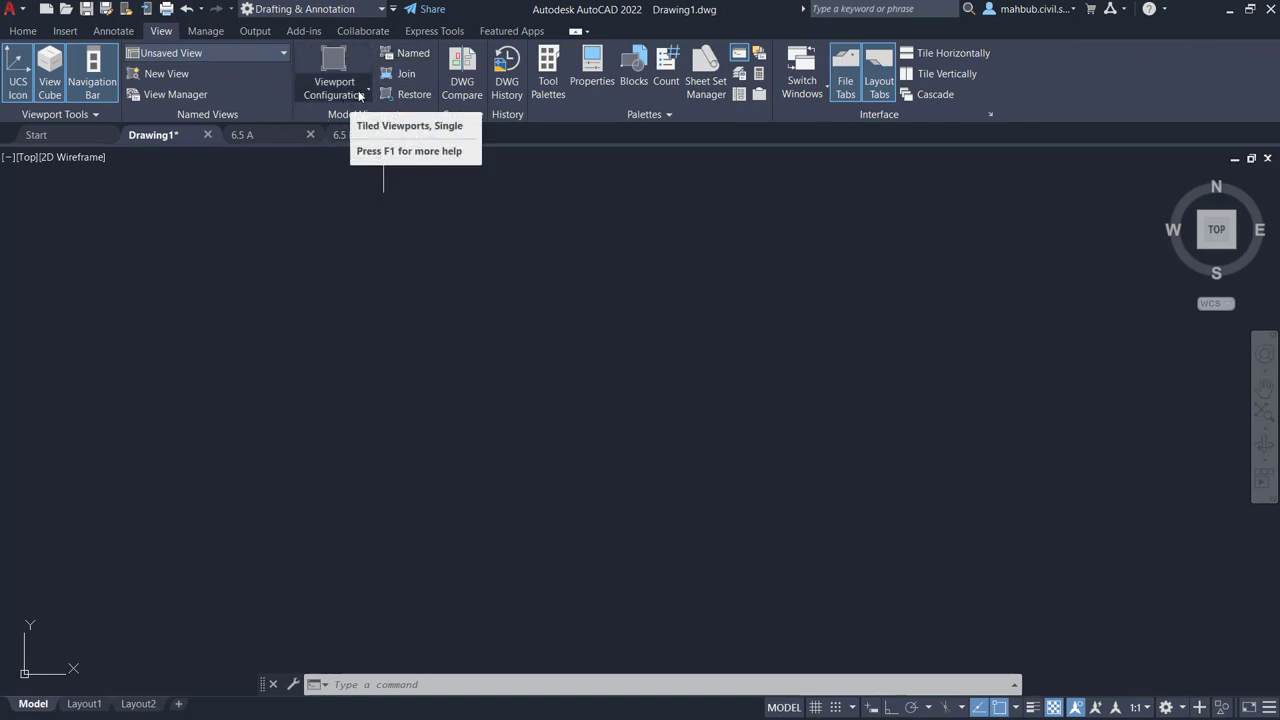
left_click(327, 92)
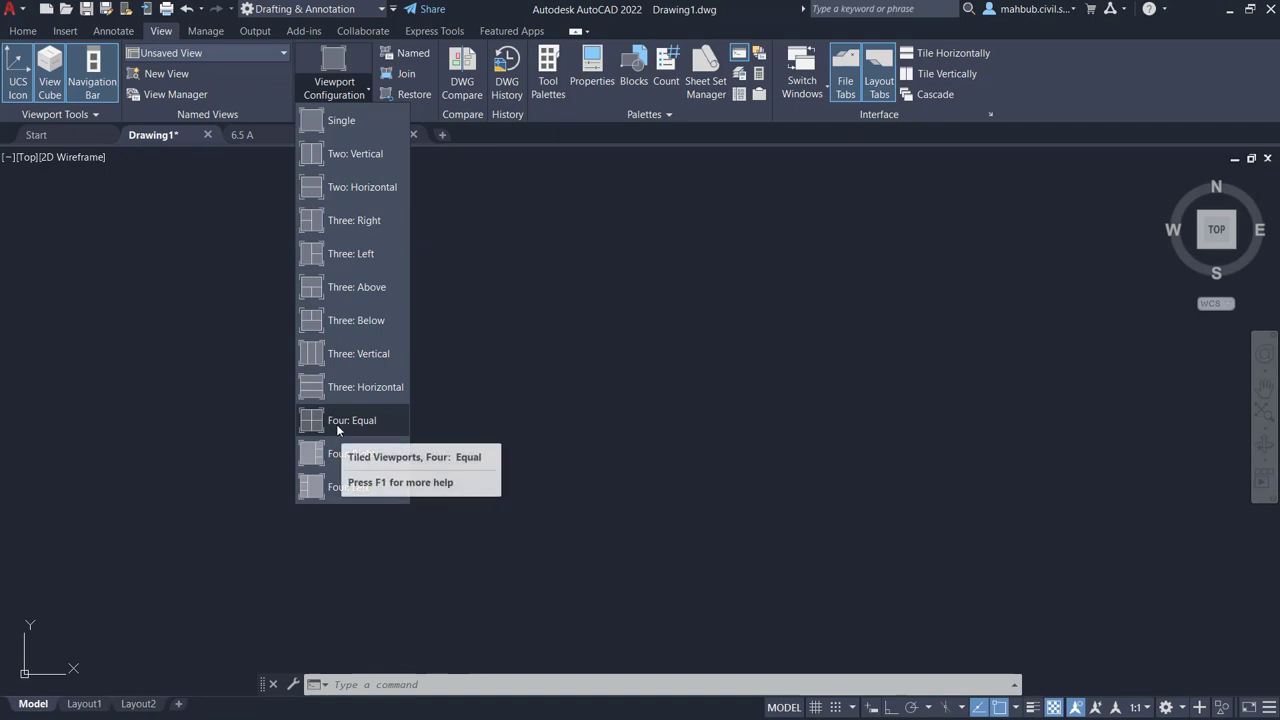
Choose Four: Equal to tile model space into four Top 2D Wireframe viewports
left_click(336, 424)
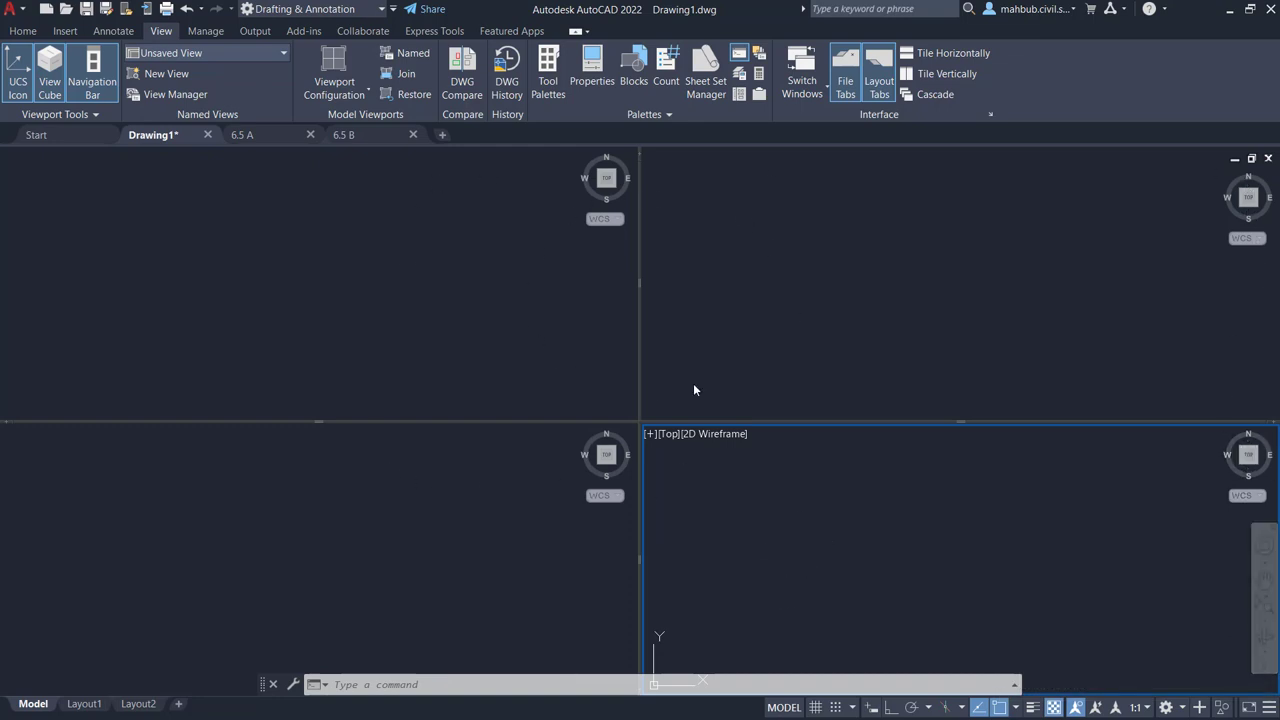
Activate the upper-left, upper-right and lower-left viewports in turn, ending on upper-left
left_click(460, 258)
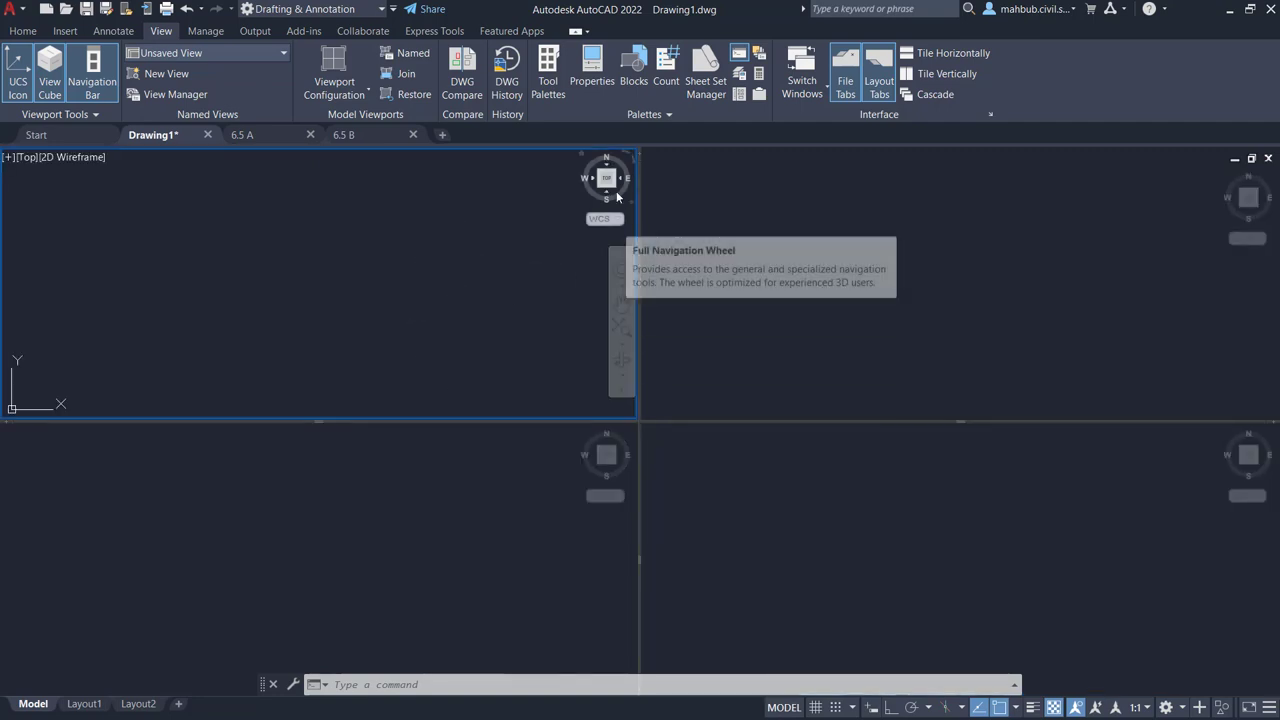
left_click(760, 257)
left_click(475, 495)
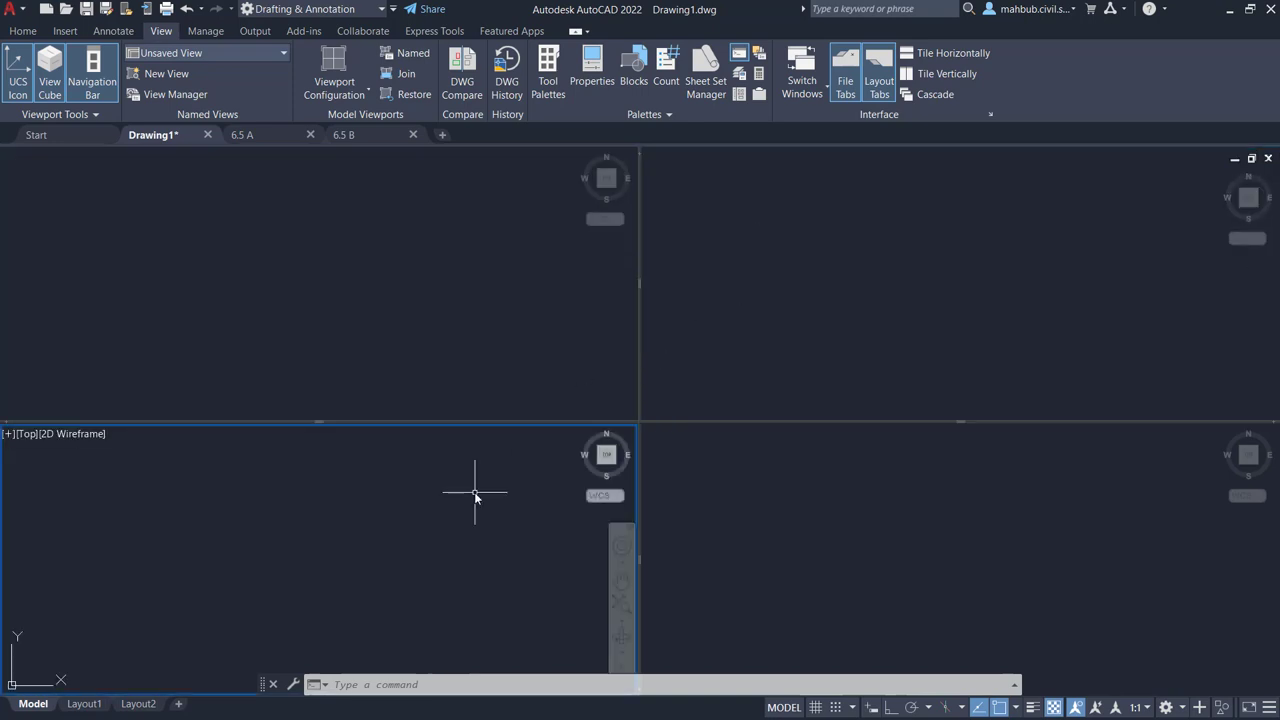
left_click(459, 268)
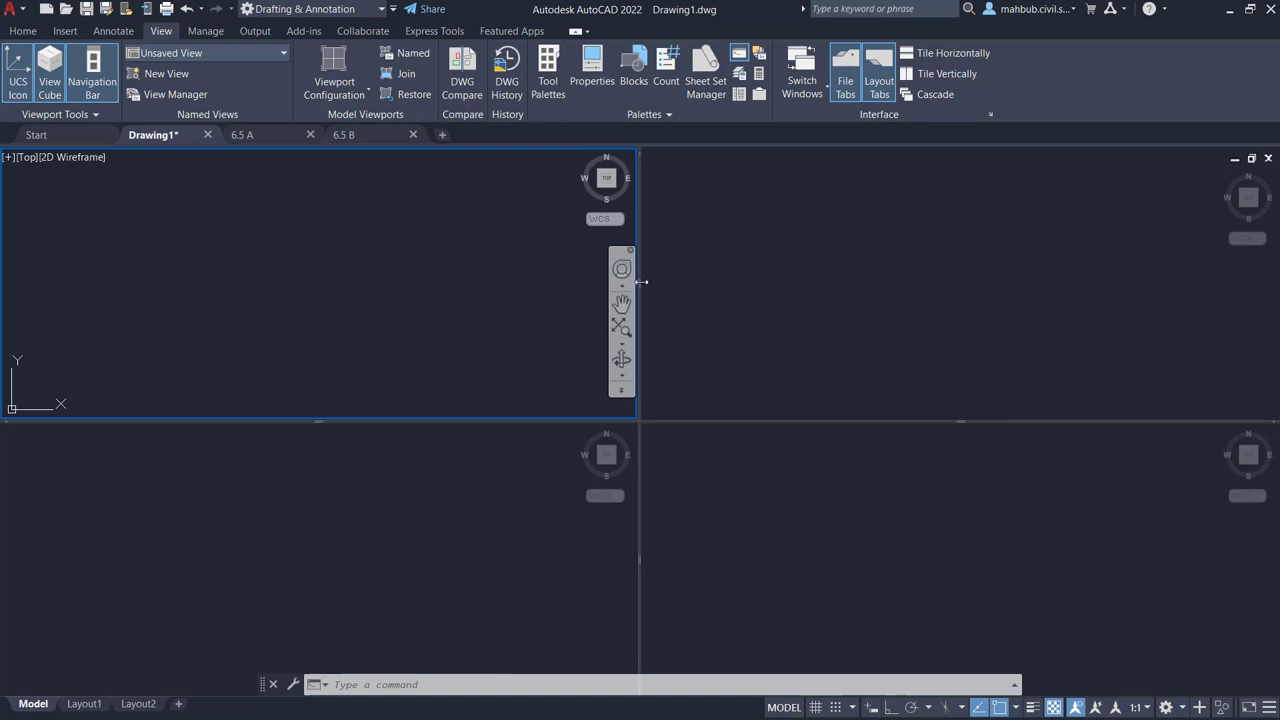
Drag the splitters to narrow the left column, then Ctrl-drag to split the upper-right viewport
mouse_move(641, 282)
left_mouse_down()
mouse_move(606, 279)
mouse_move(838, 276)
mouse_move(381, 278)
left_mouse_up()
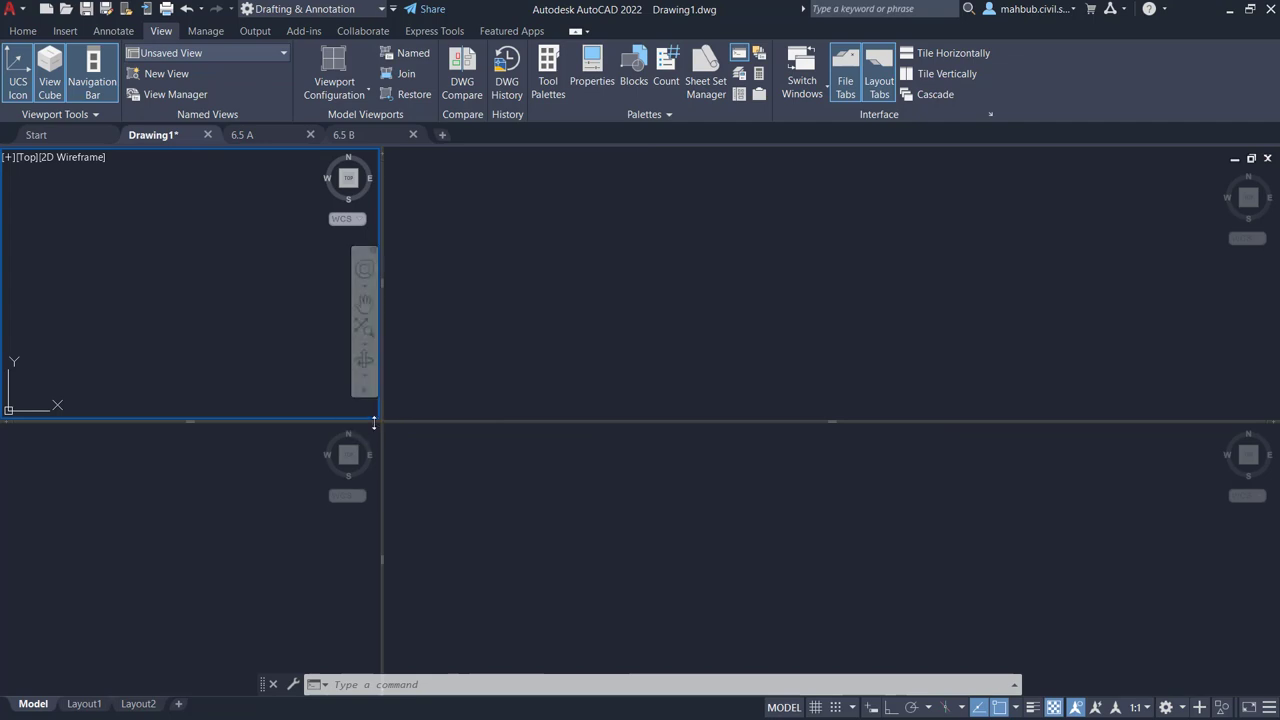
mouse_move(509, 422)
left_mouse_down()
mouse_move(530, 313)
mouse_move(480, 496)
left_mouse_up()
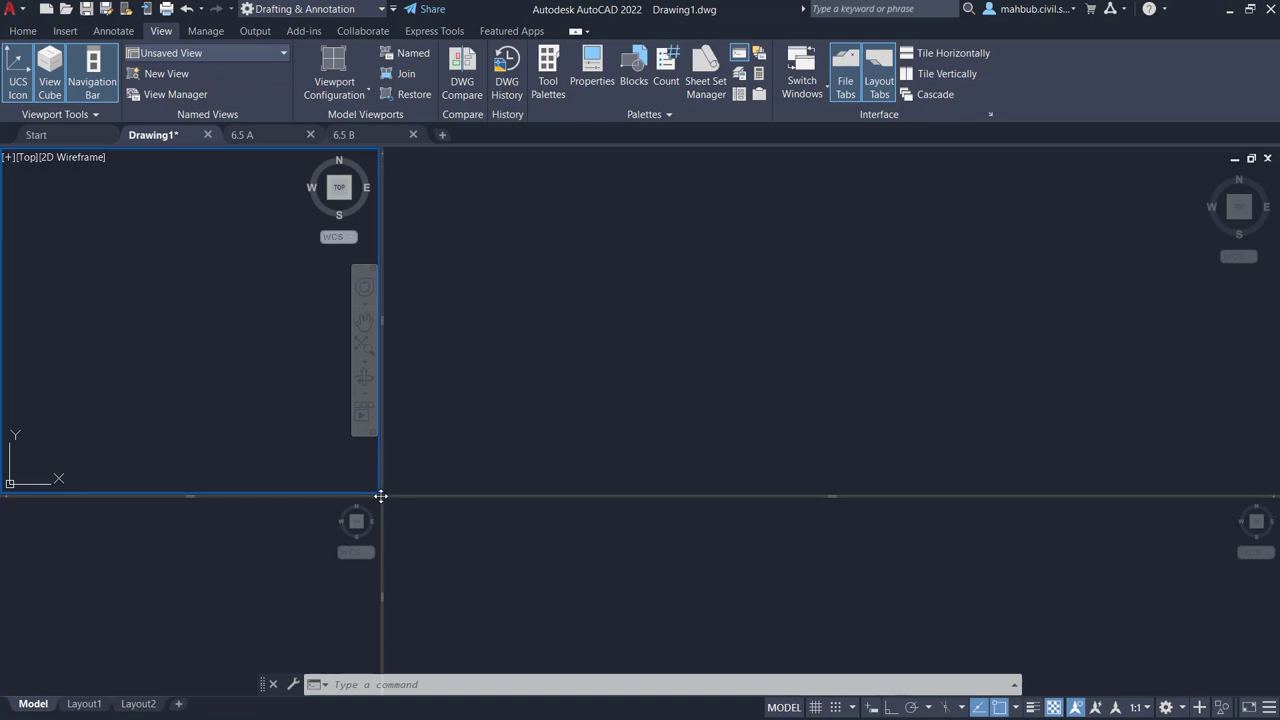
mouse_move(384, 498)
left_mouse_down()
mouse_move(491, 463)
mouse_move(648, 456)
mouse_move(620, 486)
mouse_move(597, 386)
mouse_move(540, 403)
mouse_move(658, 425)
mouse_move(631, 423)
mouse_move(623, 443)
mouse_move(621, 421)
mouse_move(266, 423)
mouse_move(778, 425)
mouse_move(557, 434)
mouse_move(575, 425)
left_mouse_up()
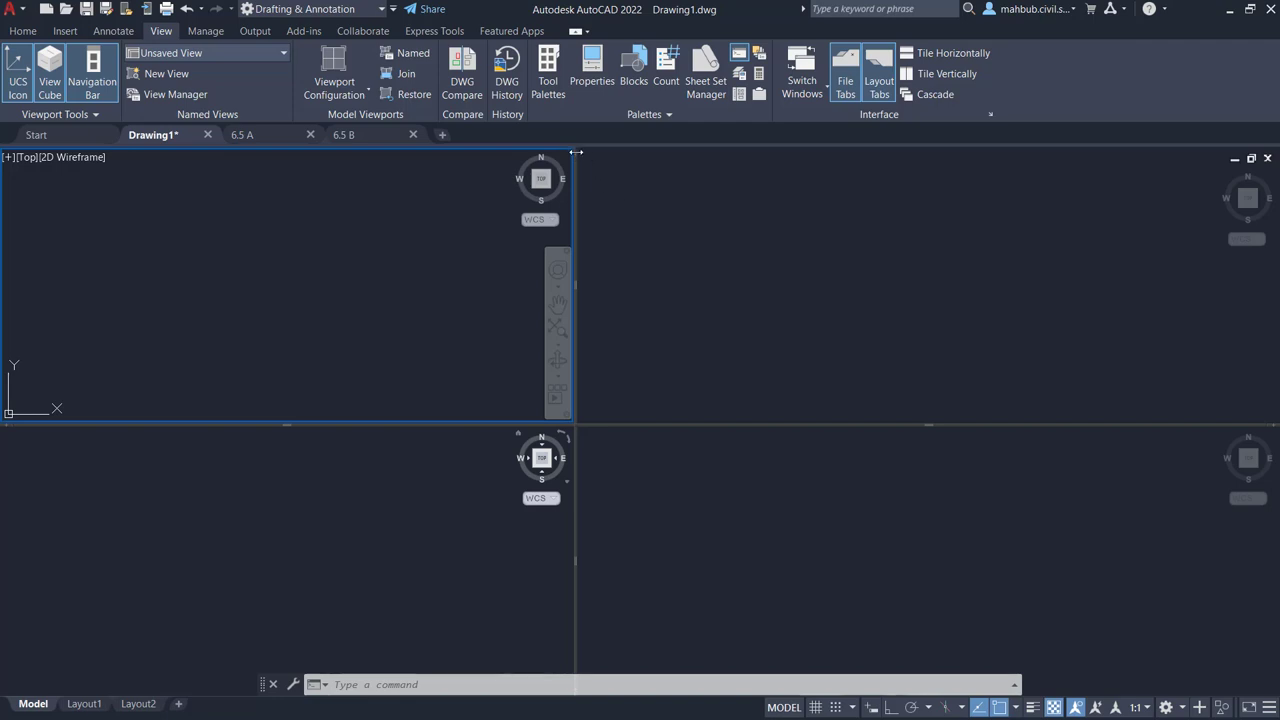
mouse_move(575, 152)
left_mouse_down()
mouse_move(818, 153)
mouse_move(240, 150)
mouse_move(851, 153)
left_mouse_up()
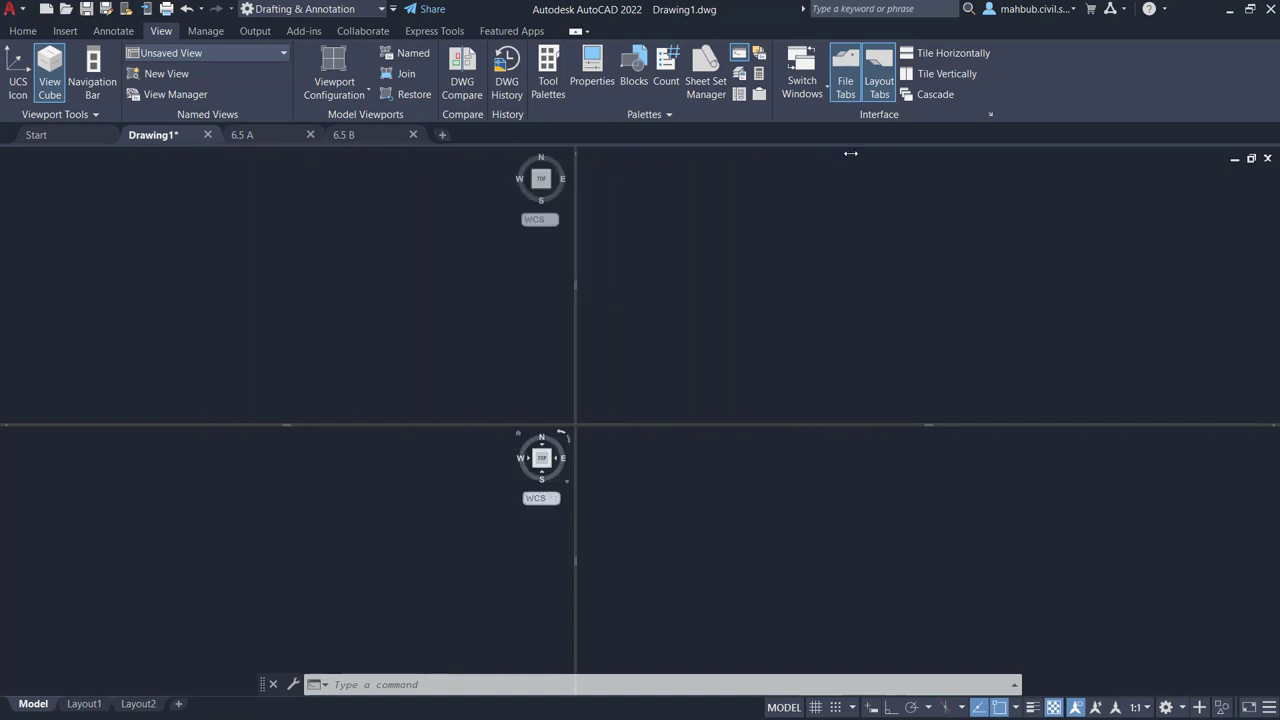
Switch between the top-middle and top-right viewports, ending with top-middle active
left_click(759, 250)
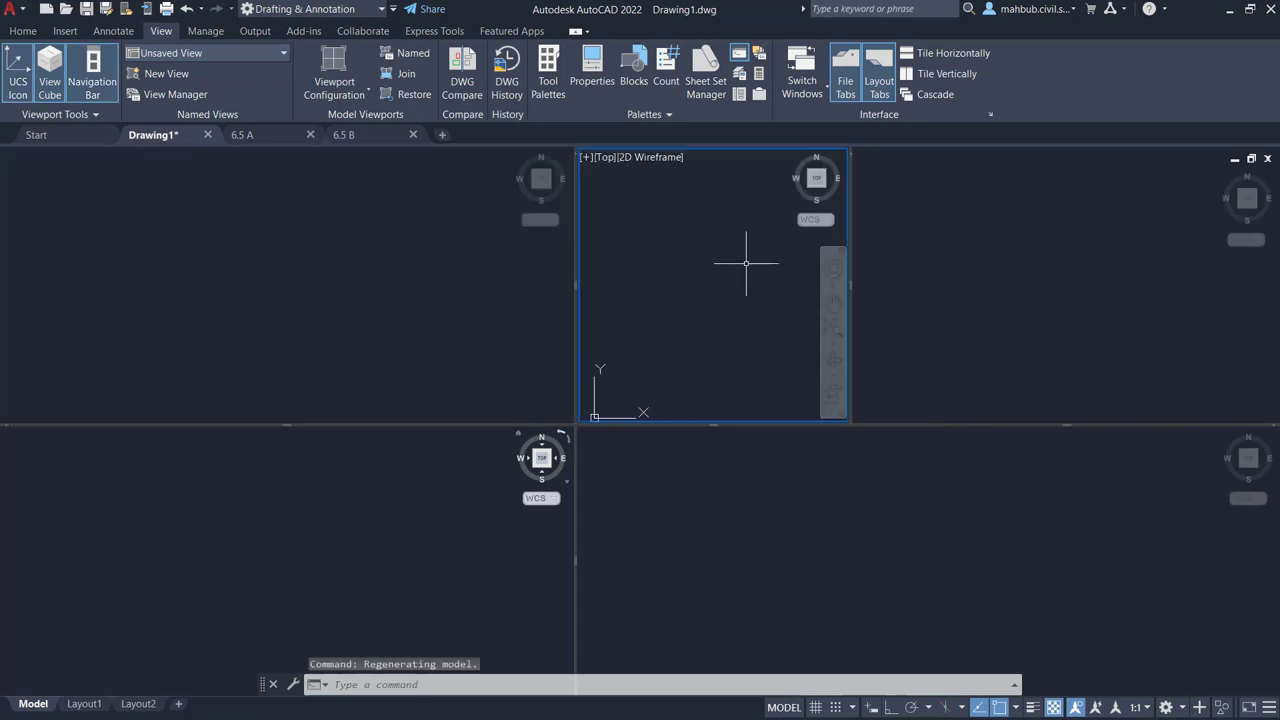
left_click(952, 250)
left_click(730, 250)
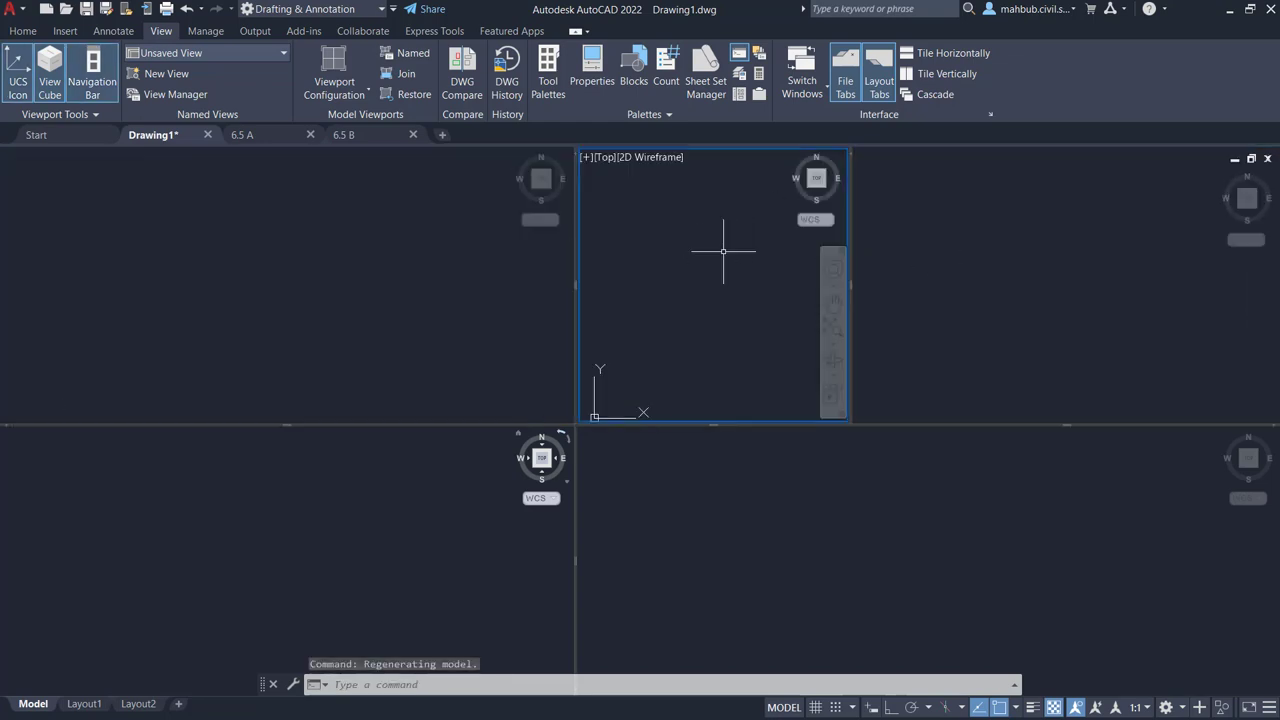
left_click(900, 244)
left_click(760, 272)
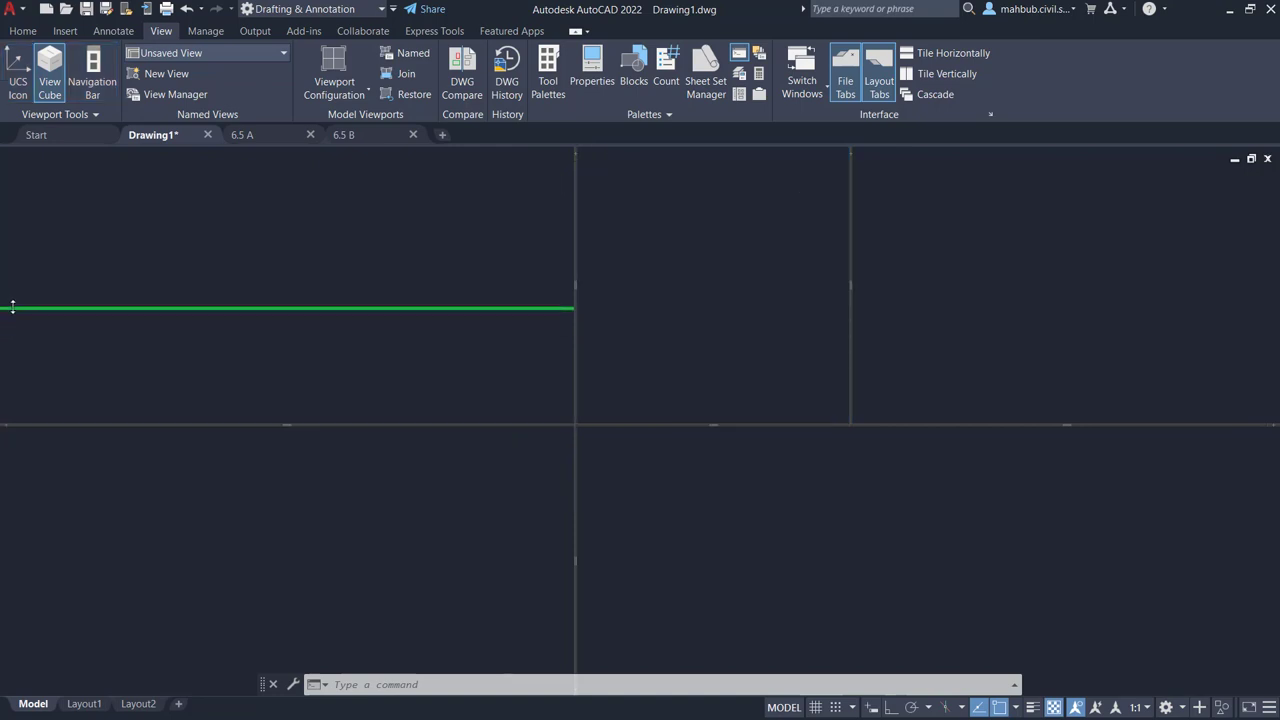
Ctrl-drag the left splitter to stack two viewports at top-left, then reactivate top-middle
left_click_drag(2, 424, 10, 304, "ctrl")
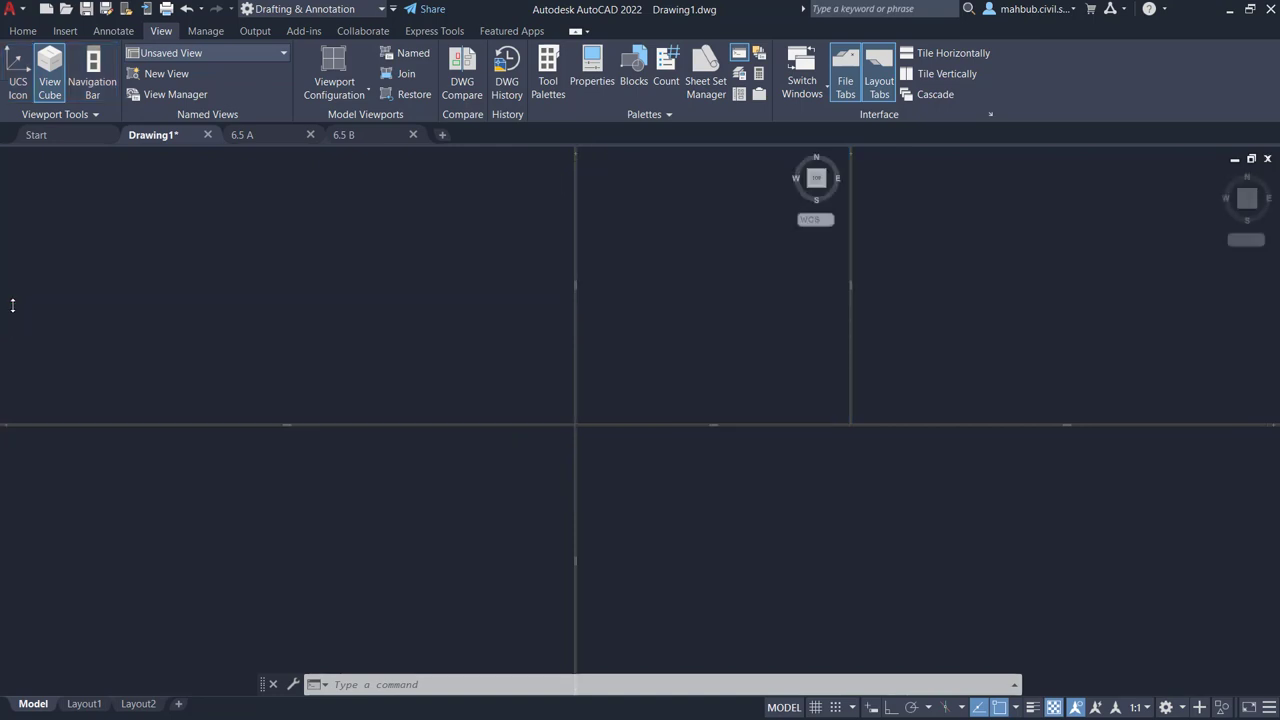
left_click(318, 363)
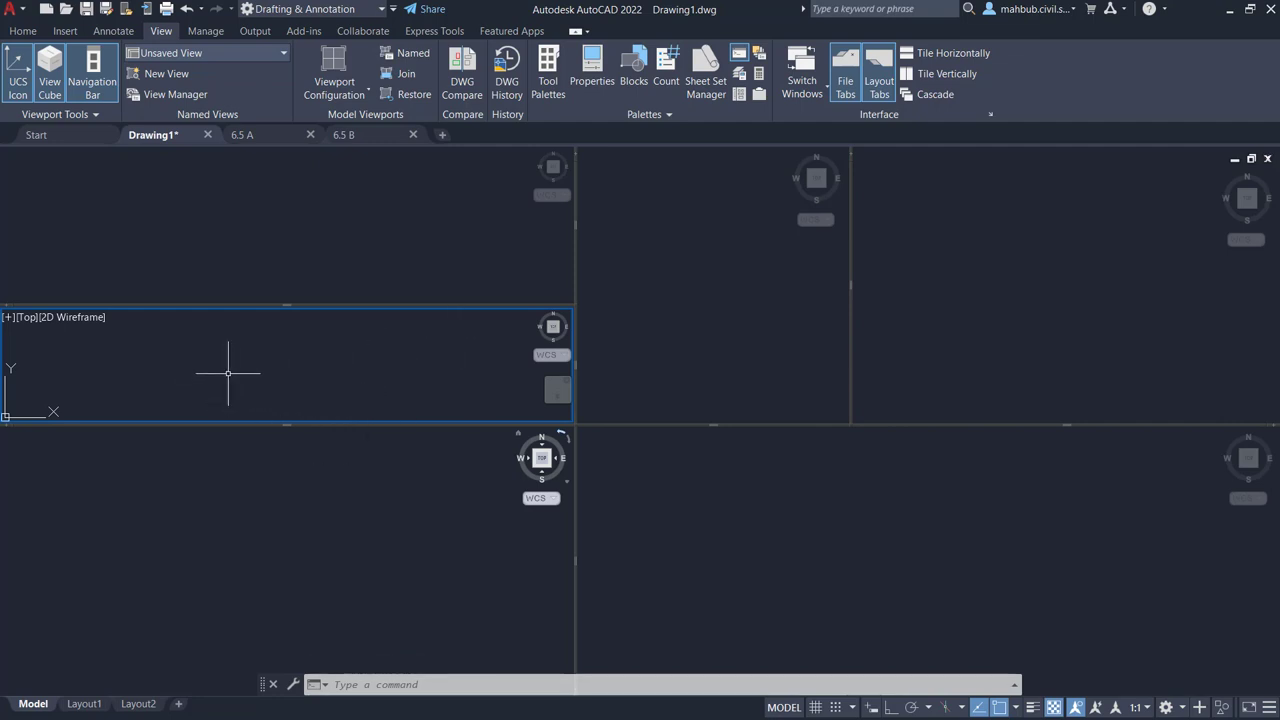
left_click(760, 290)
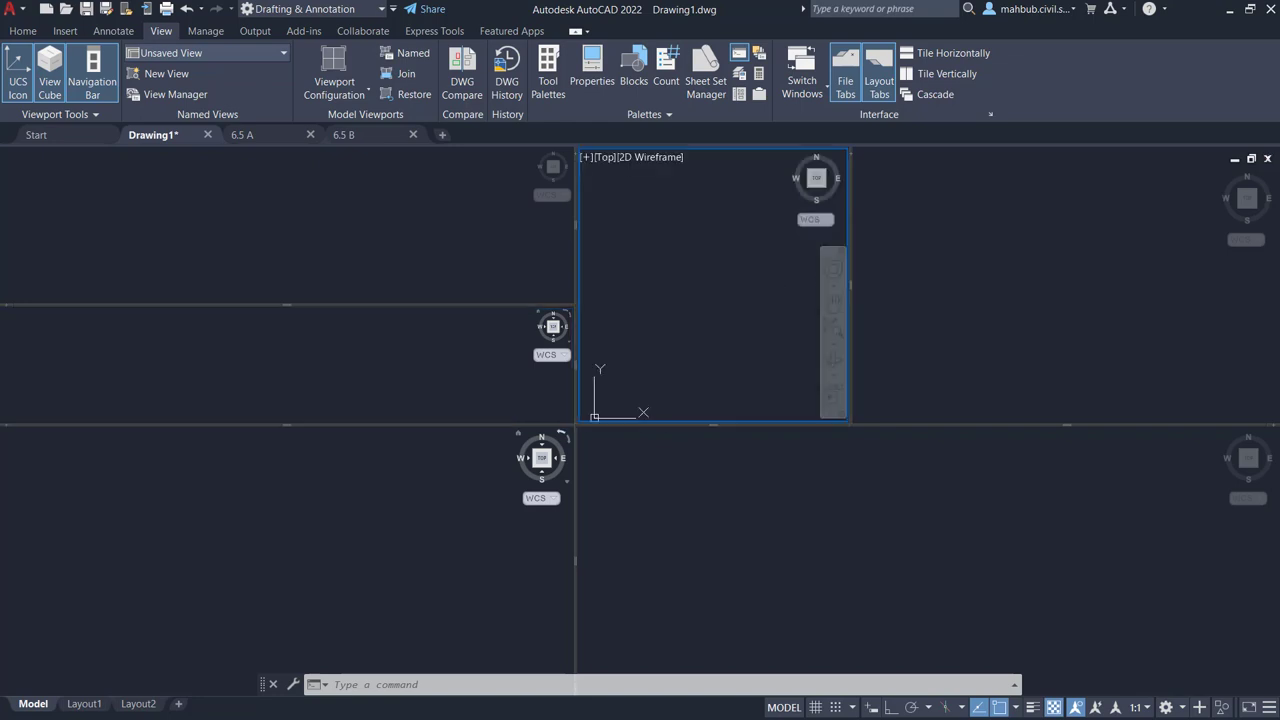
left_click(1013, 266)
left_click(718, 260)
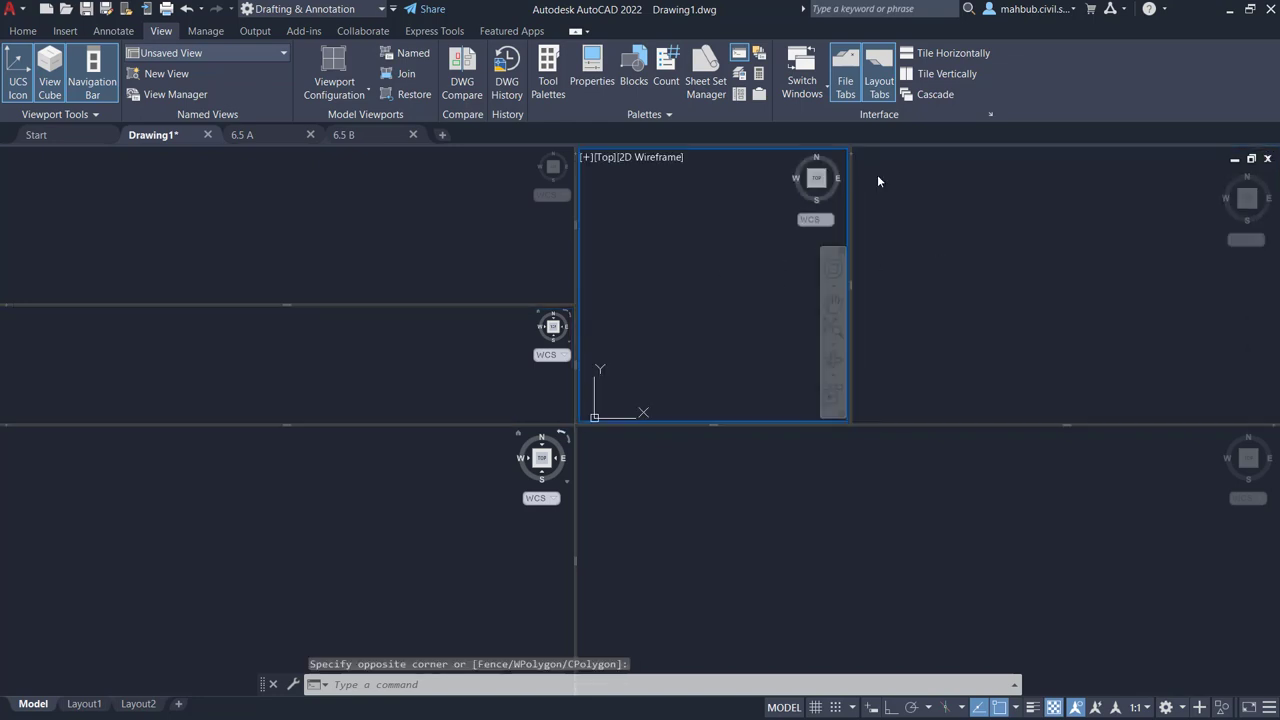
Join the upper-right viewport into the top viewport
left_click(405, 75)
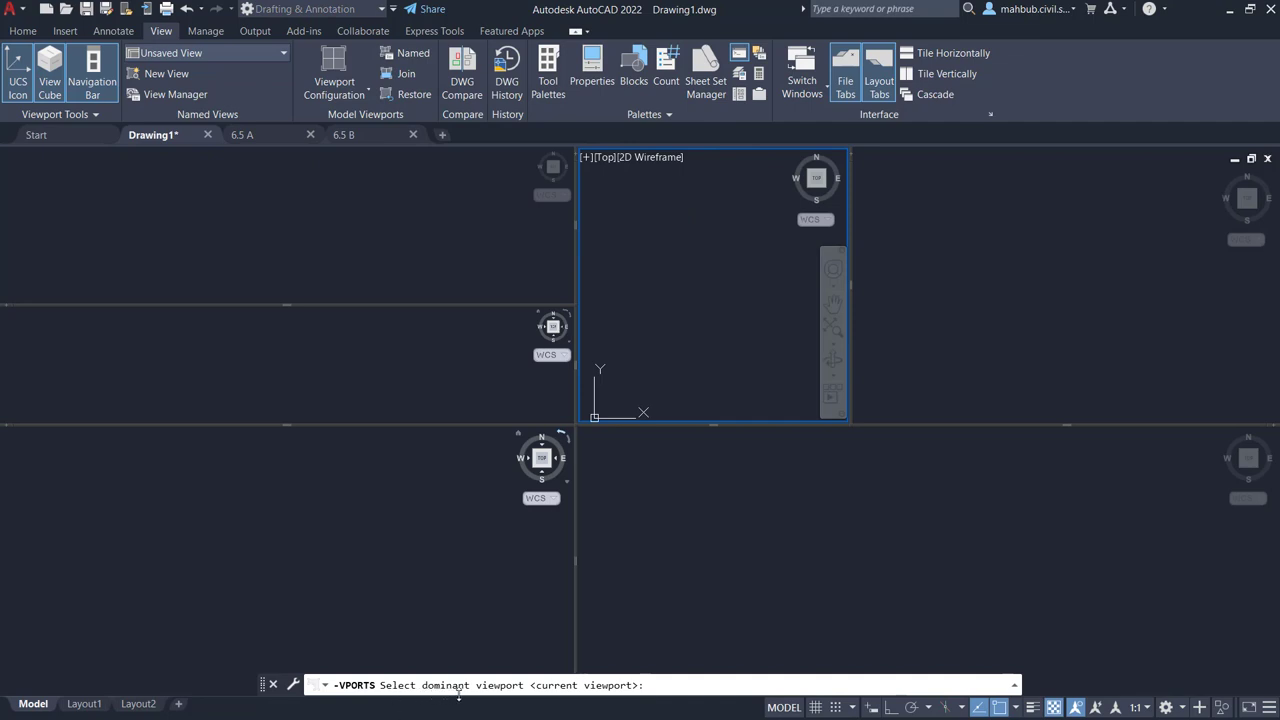
left_click(708, 278)
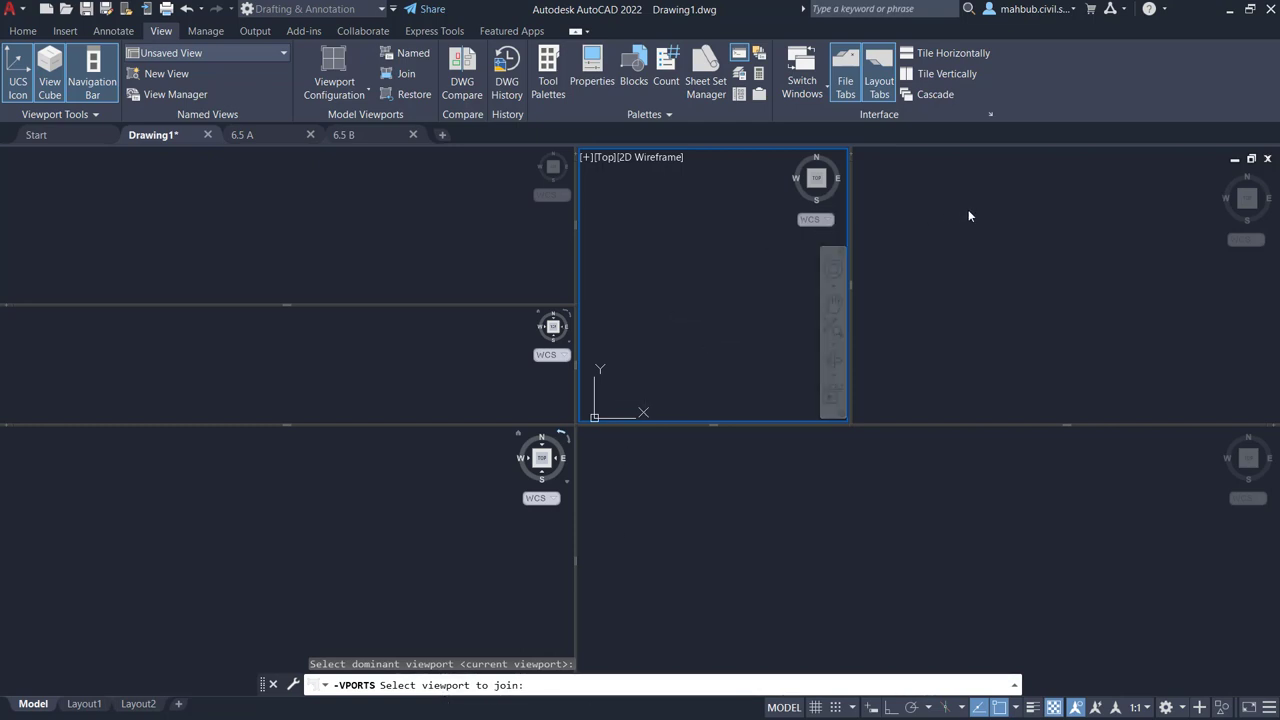
left_click(958, 237)
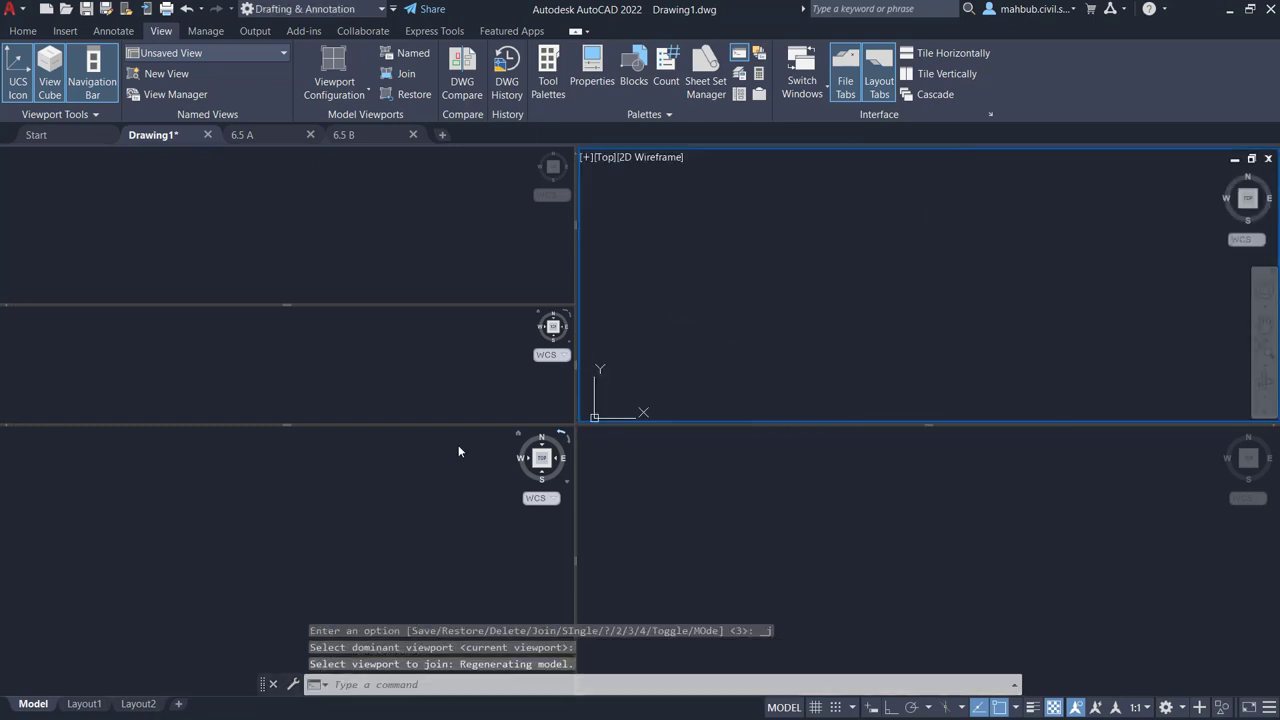
right_click(1050, 251)
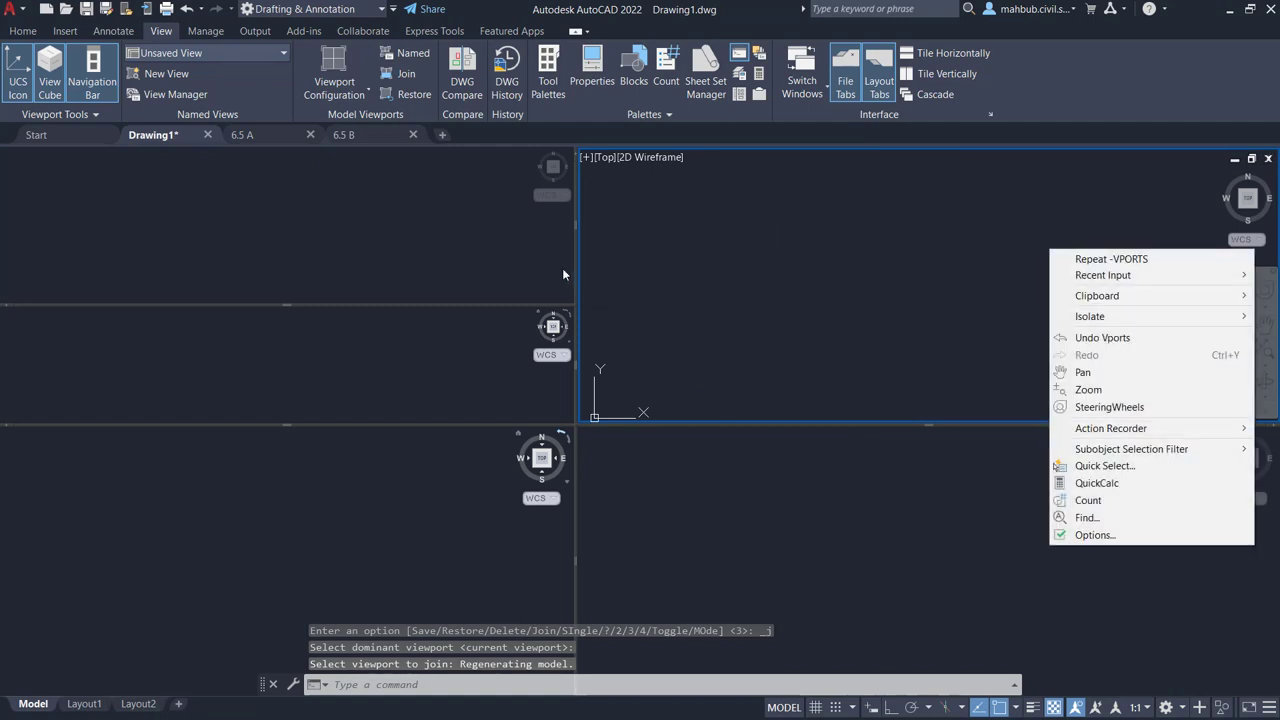
key("Escape")
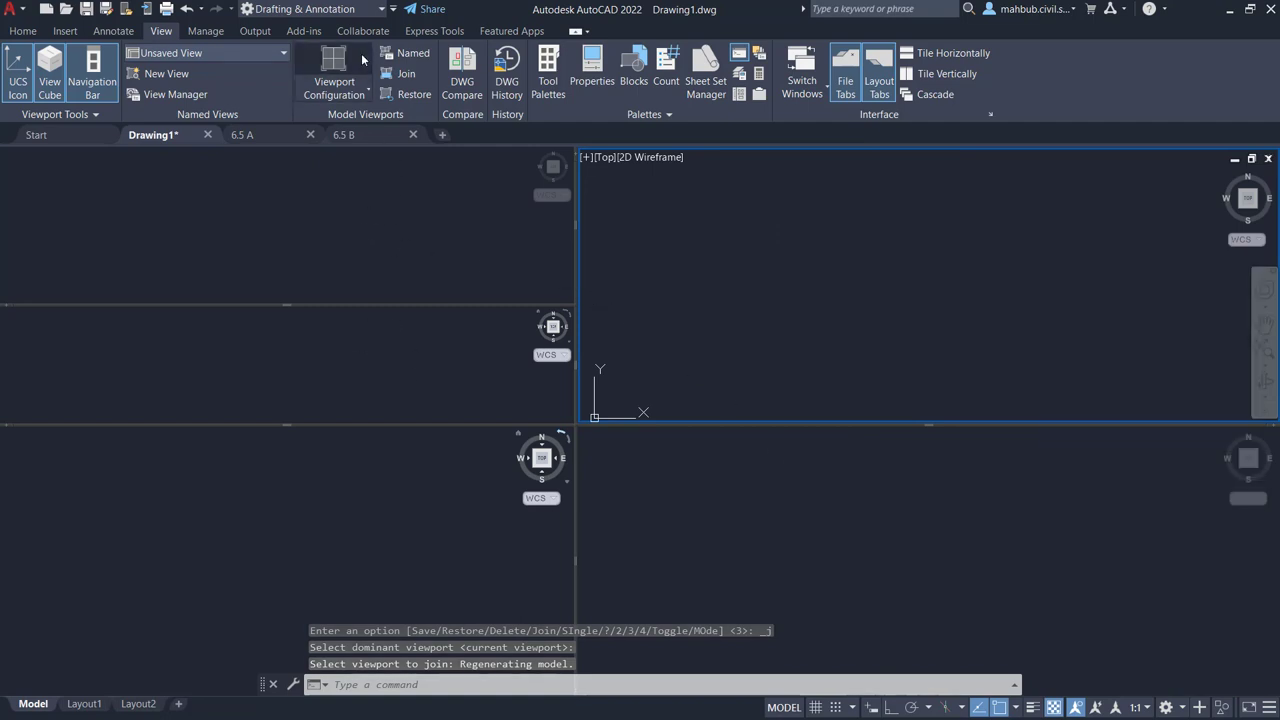
Join the middle-left viewport into the top-left one and maximize the current viewport
left_click(397, 73)
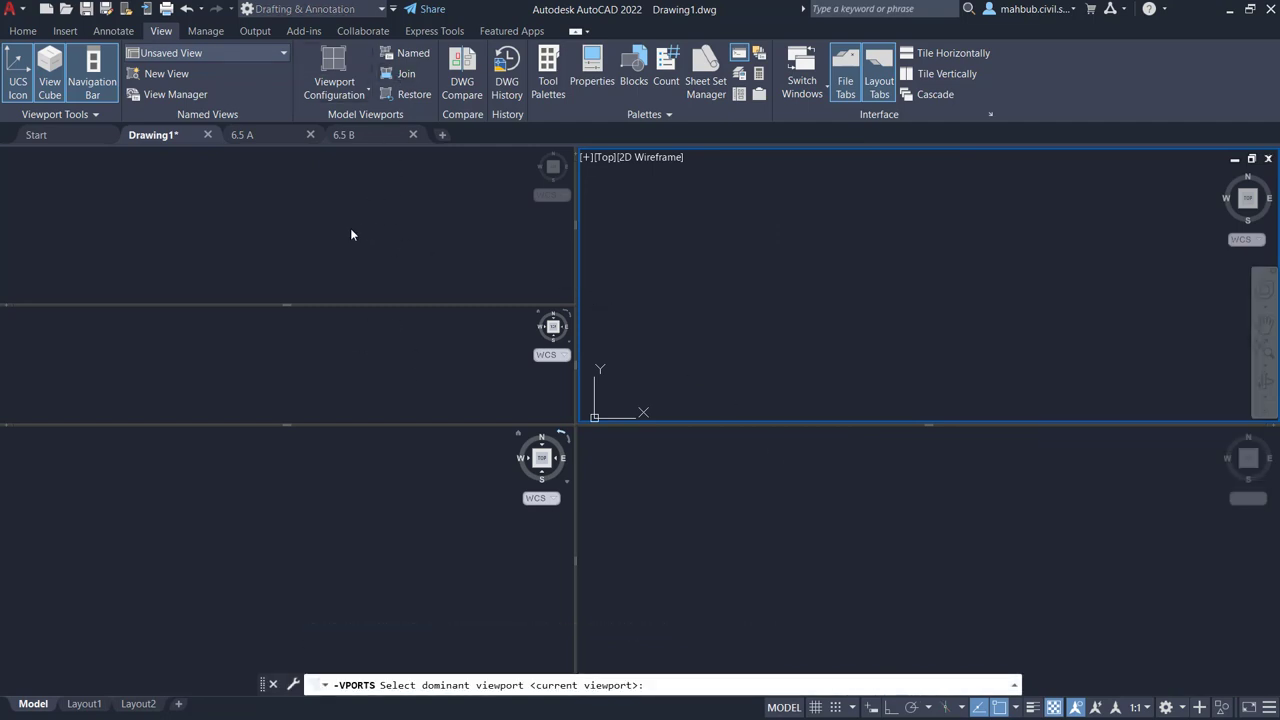
left_click(349, 274)
left_click(363, 376)
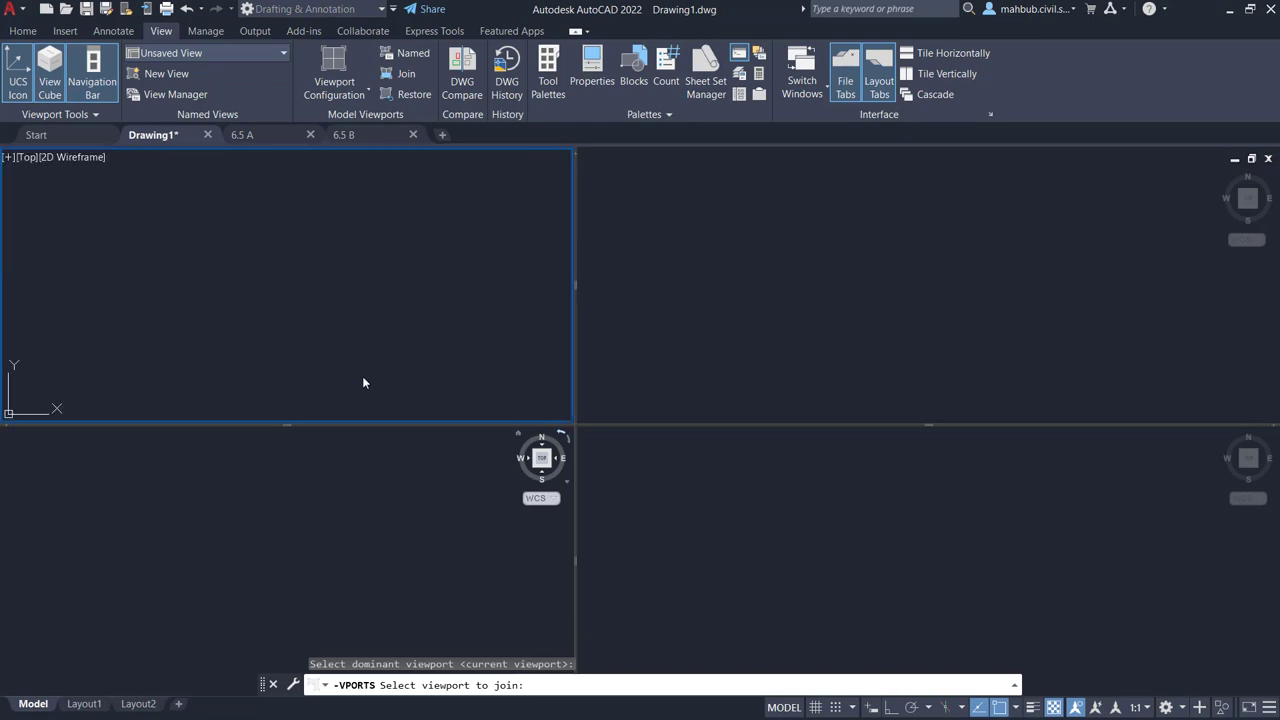
left_click(406, 94)
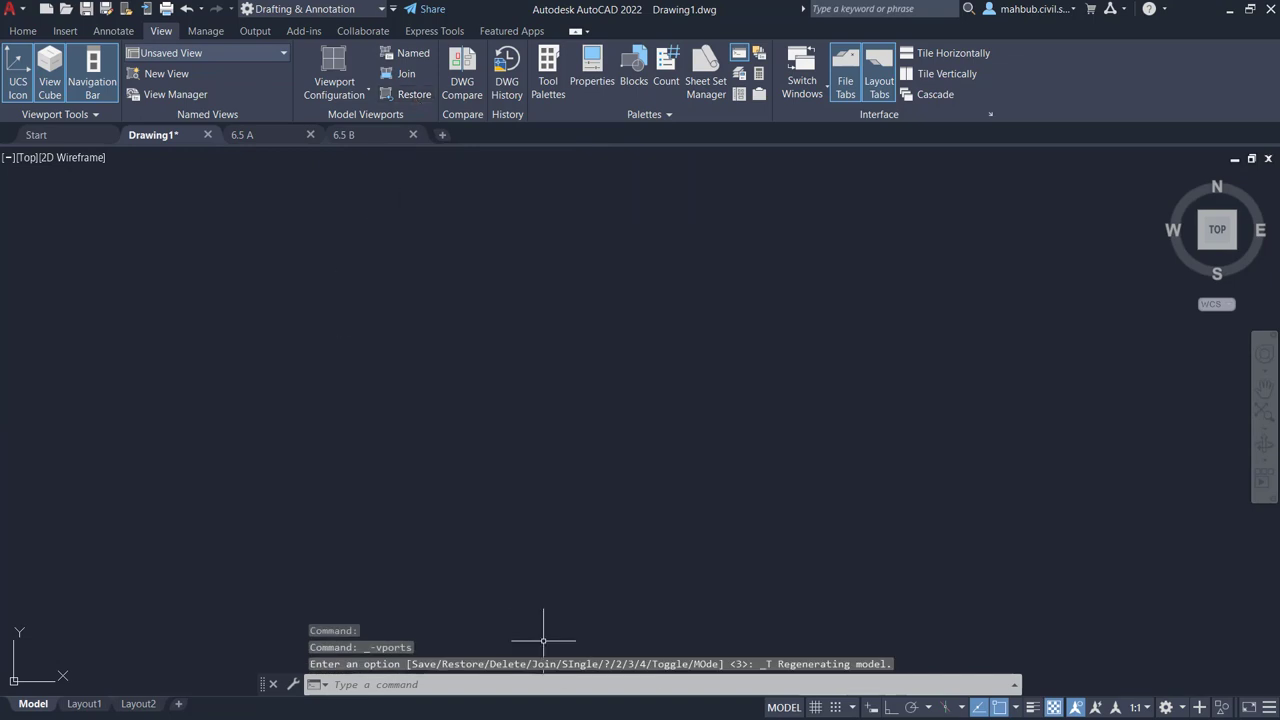
Restore the tiles, switch to the 6.5 A tree drawing, and close Drawing1
left_click(409, 92)
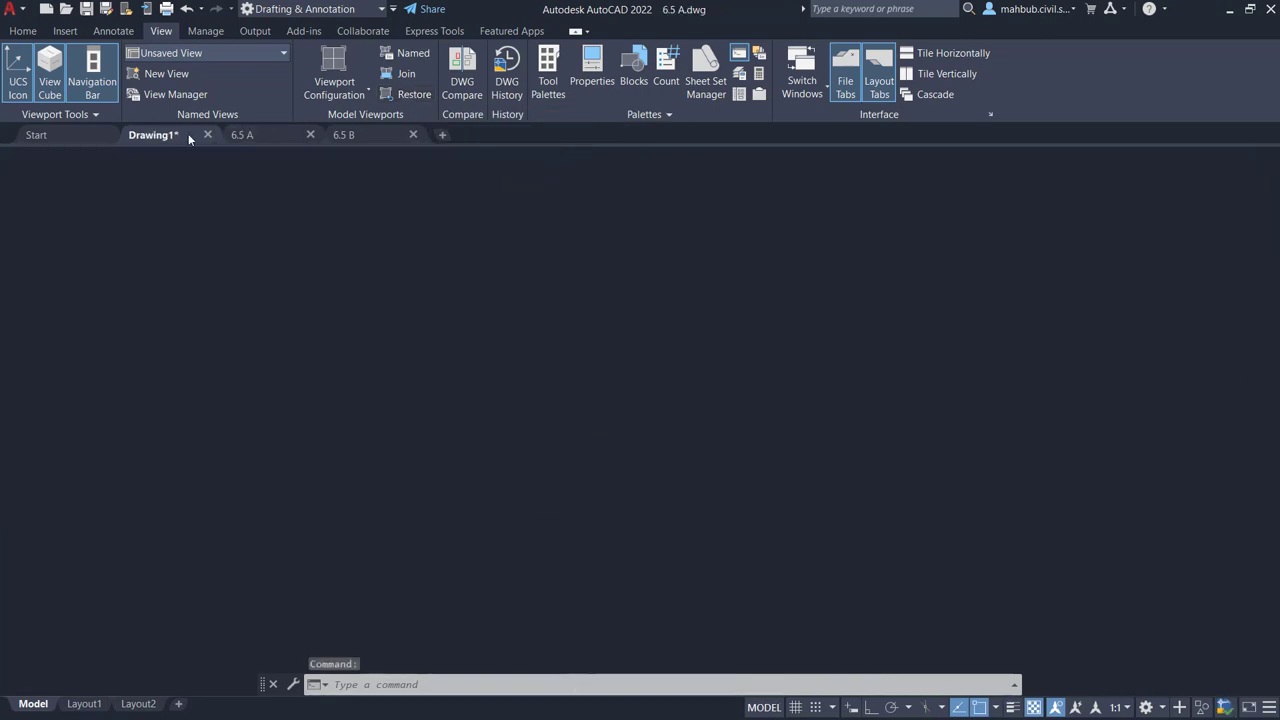
left_click(247, 136)
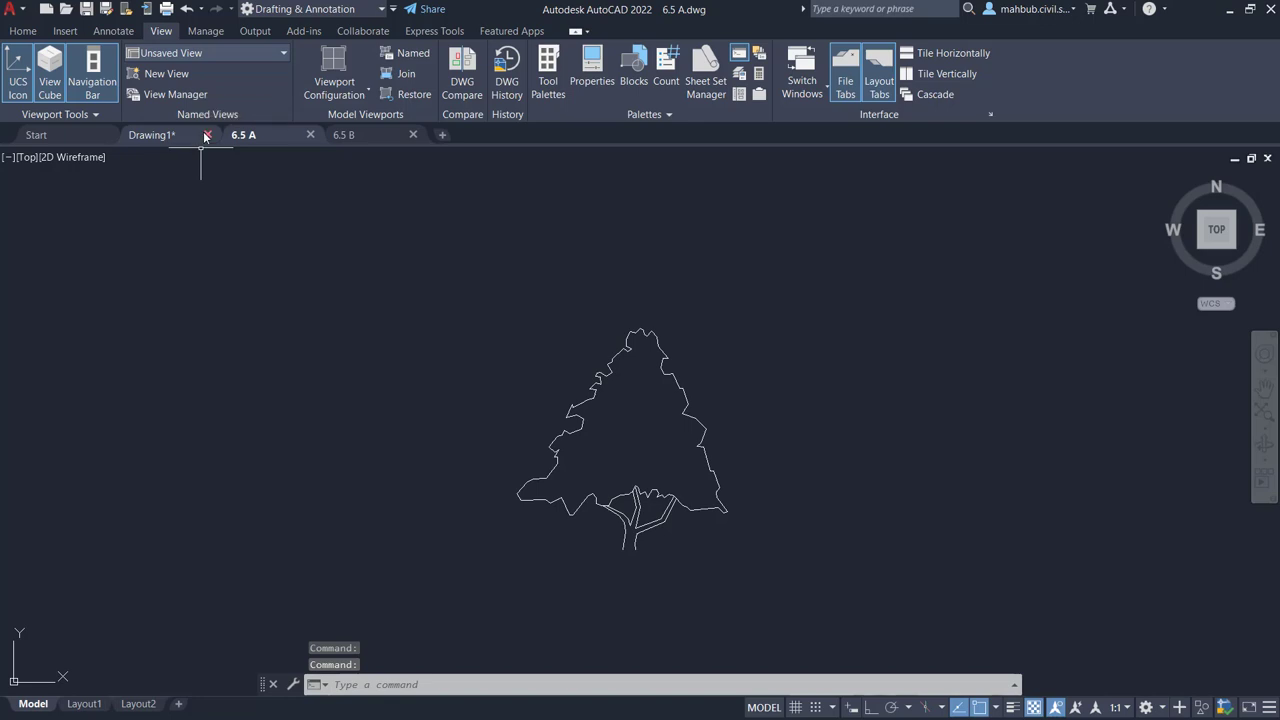
left_click(207, 134)
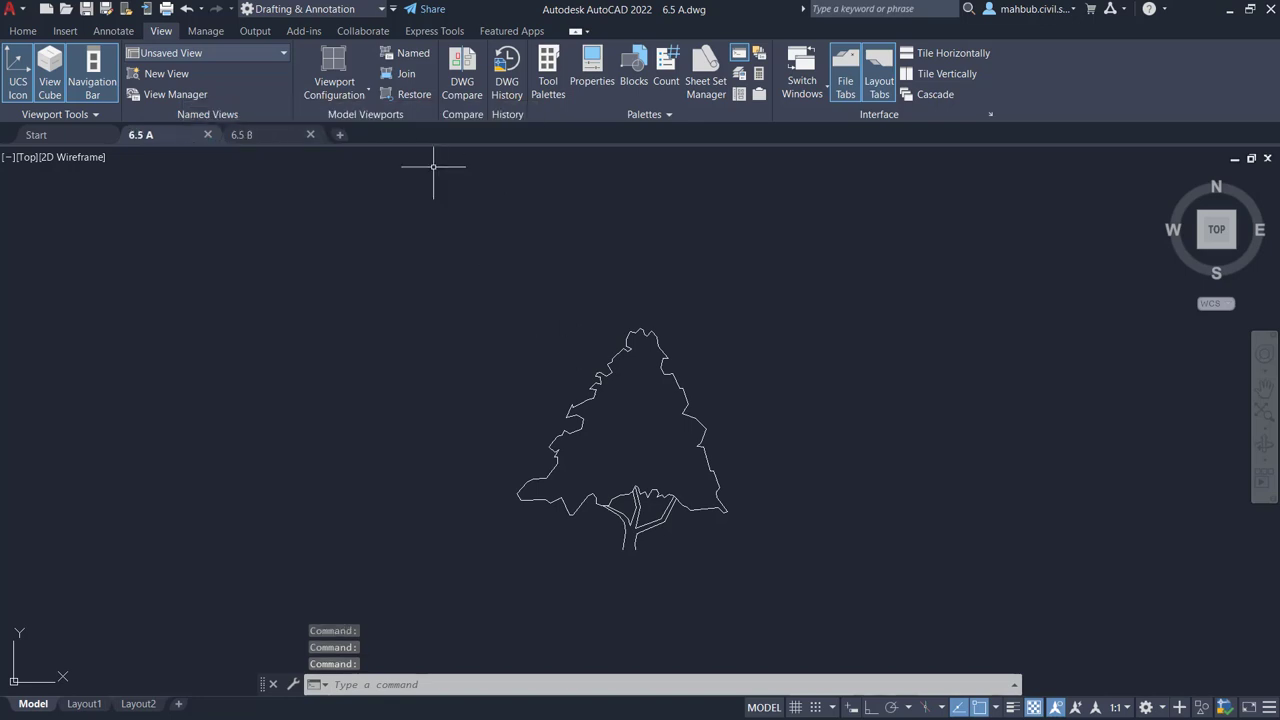
left_click(338, 88)
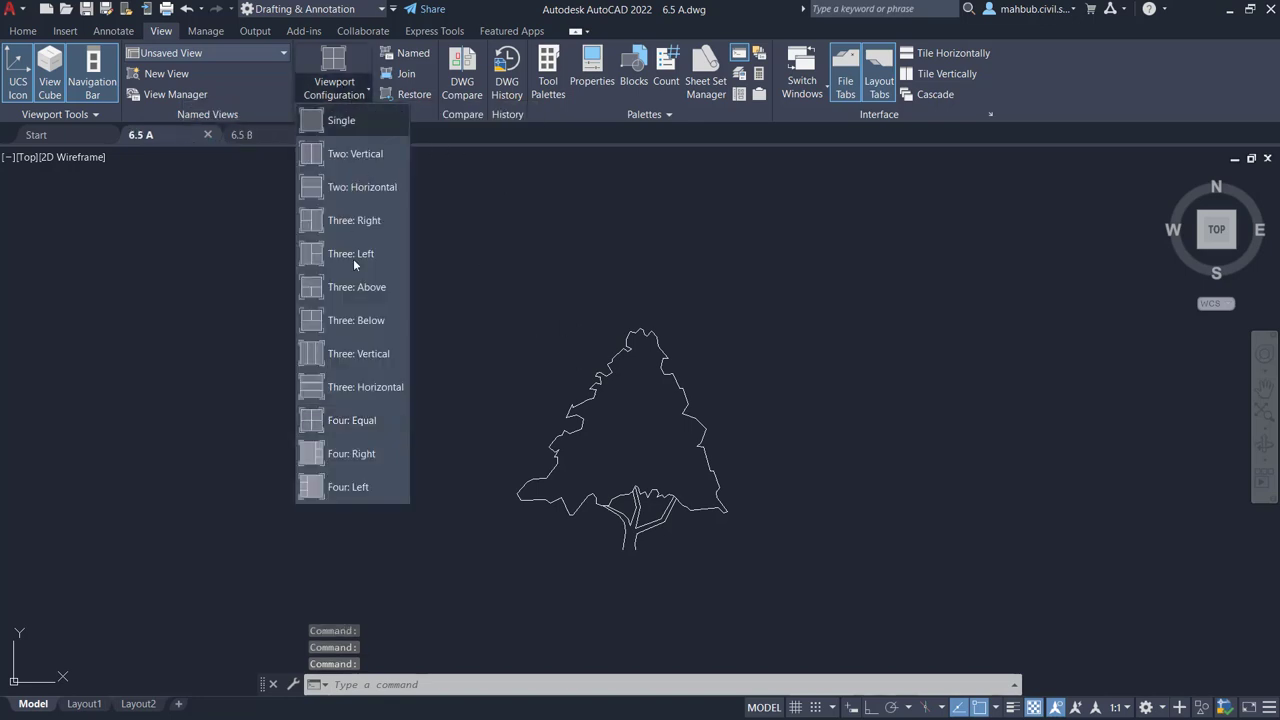
Tile the tree into Four: Equal viewports, narrow the left column, and split the top-right one
left_click(350, 420)
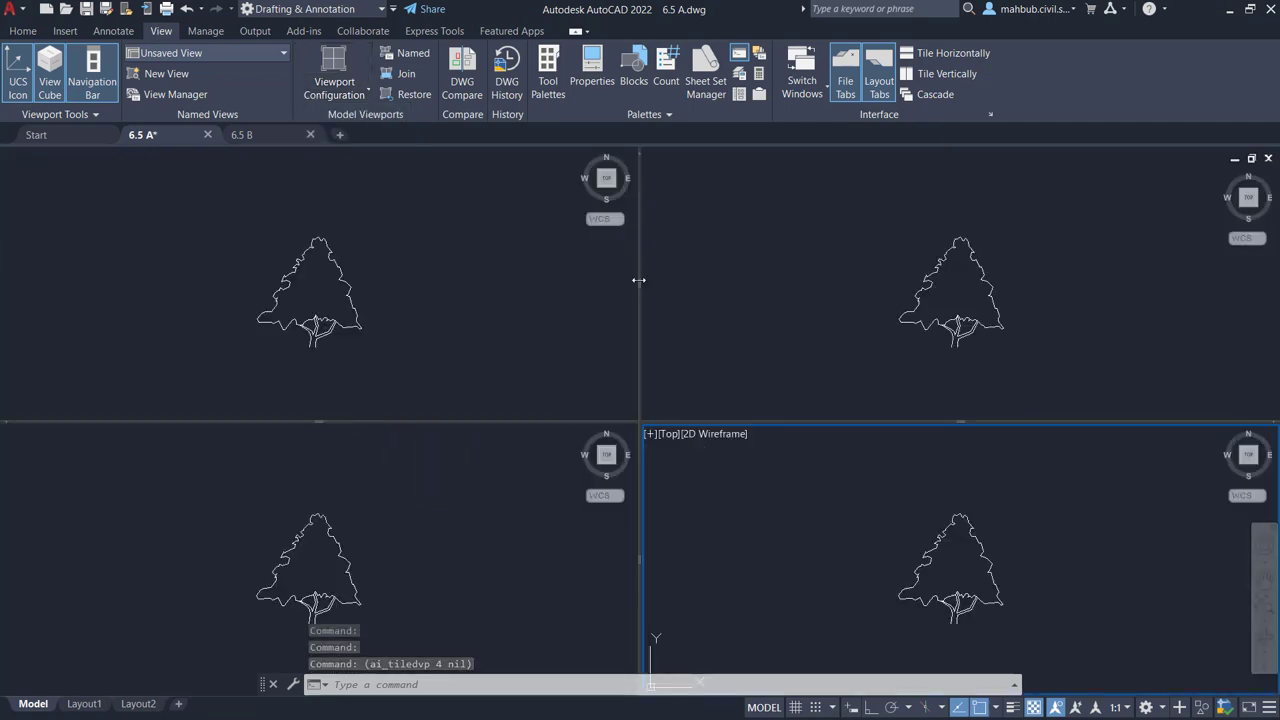
left_click_drag(640, 290, 548, 285)
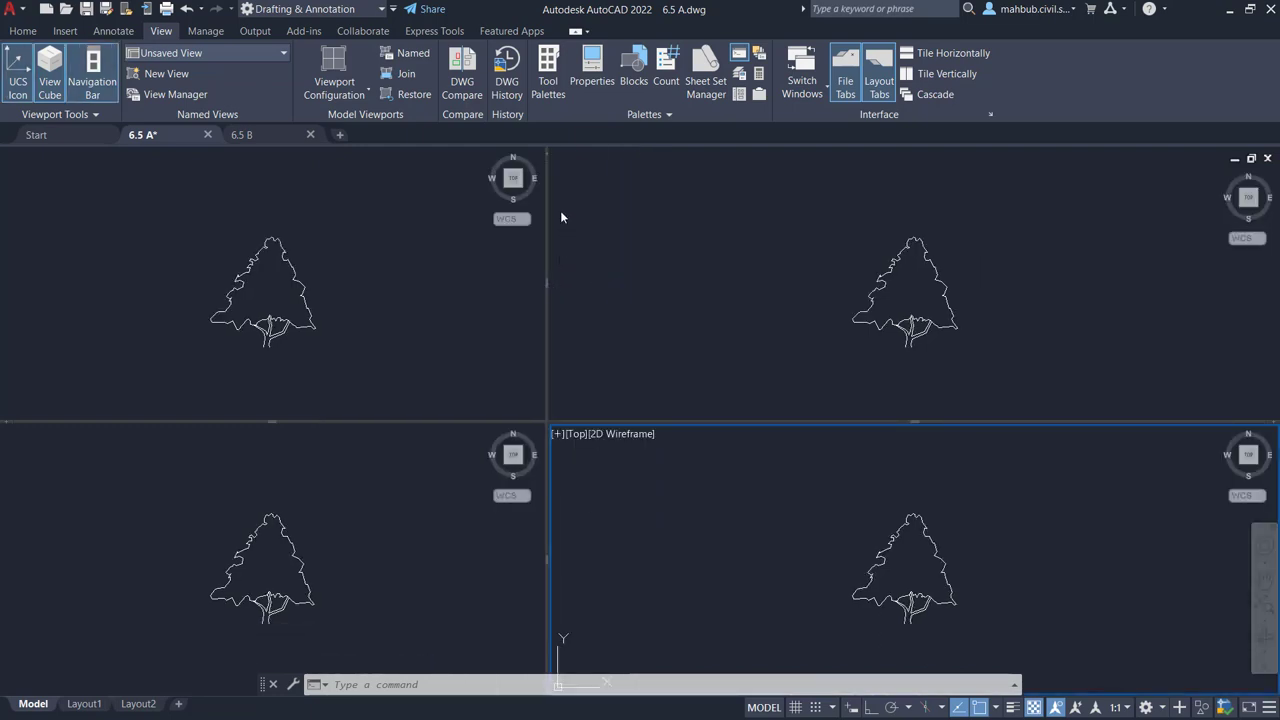
left_click_drag(548, 155, 835, 170)
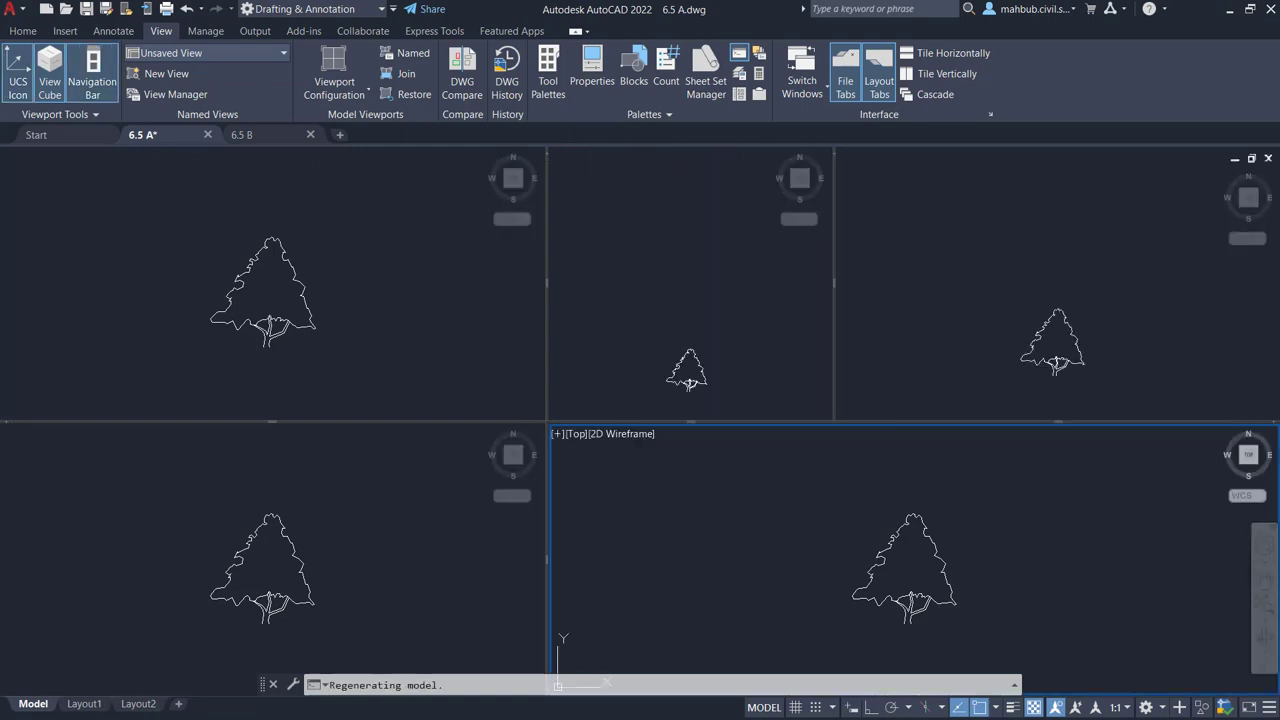
Activate each of the five viewports in turn, finishing with the bottom-right one
left_click(700, 260)
left_click(940, 265)
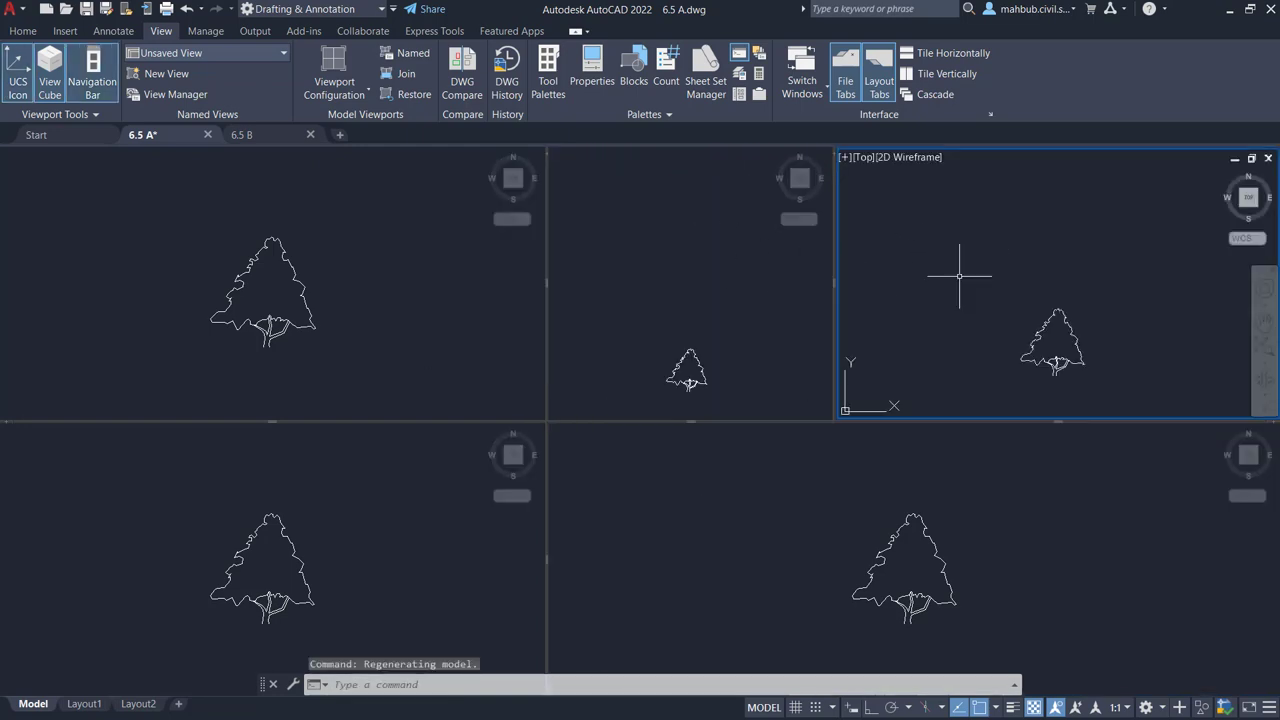
left_click(600, 640)
left_click(369, 532)
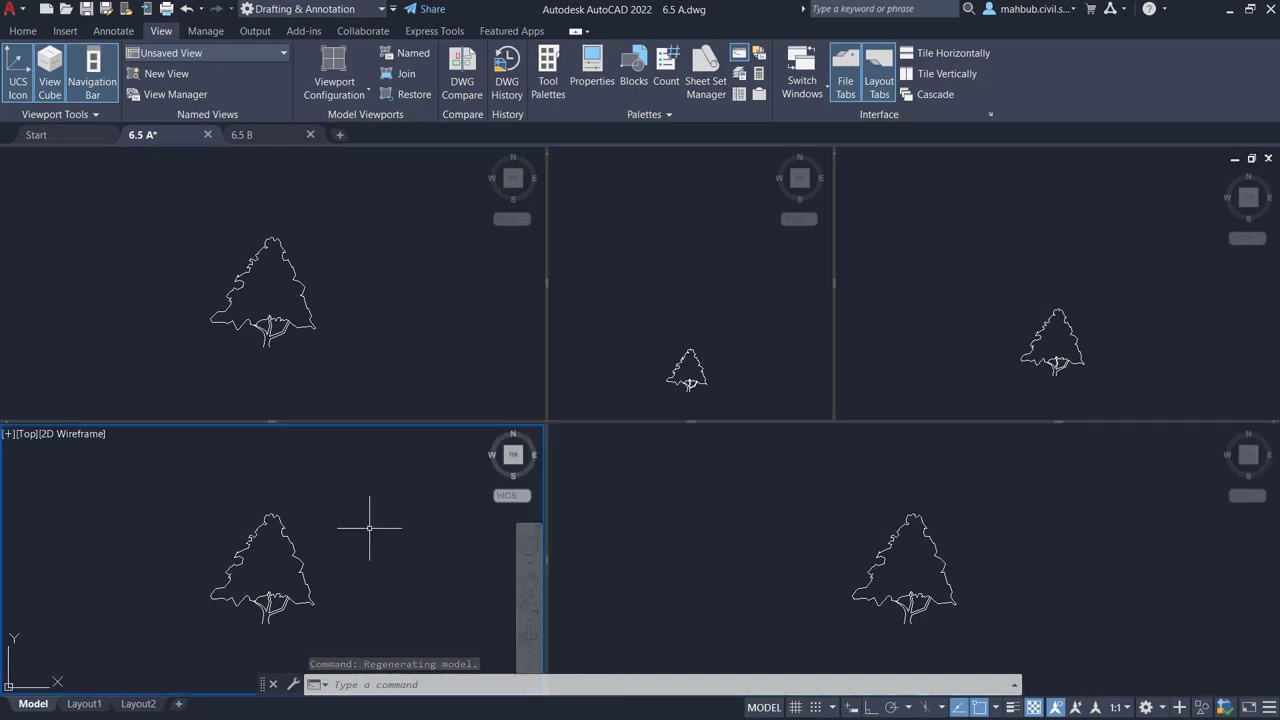
left_click(454, 291)
left_click(602, 304)
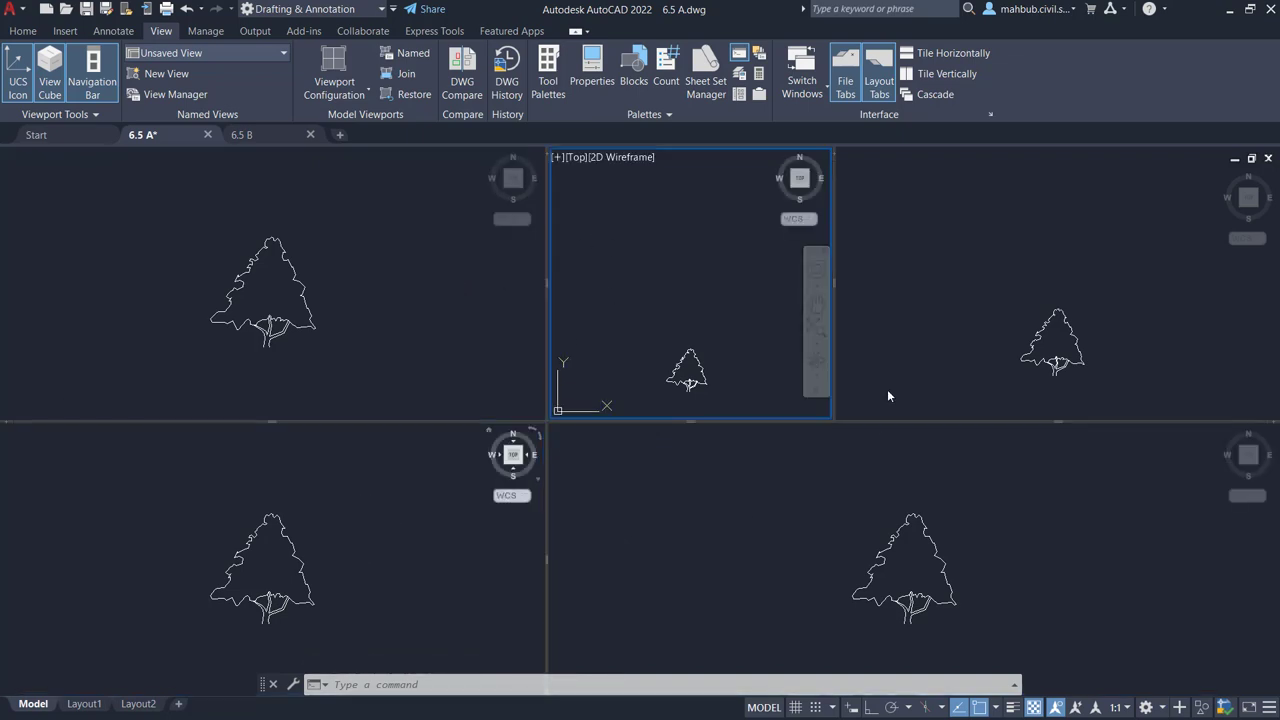
left_click(706, 513)
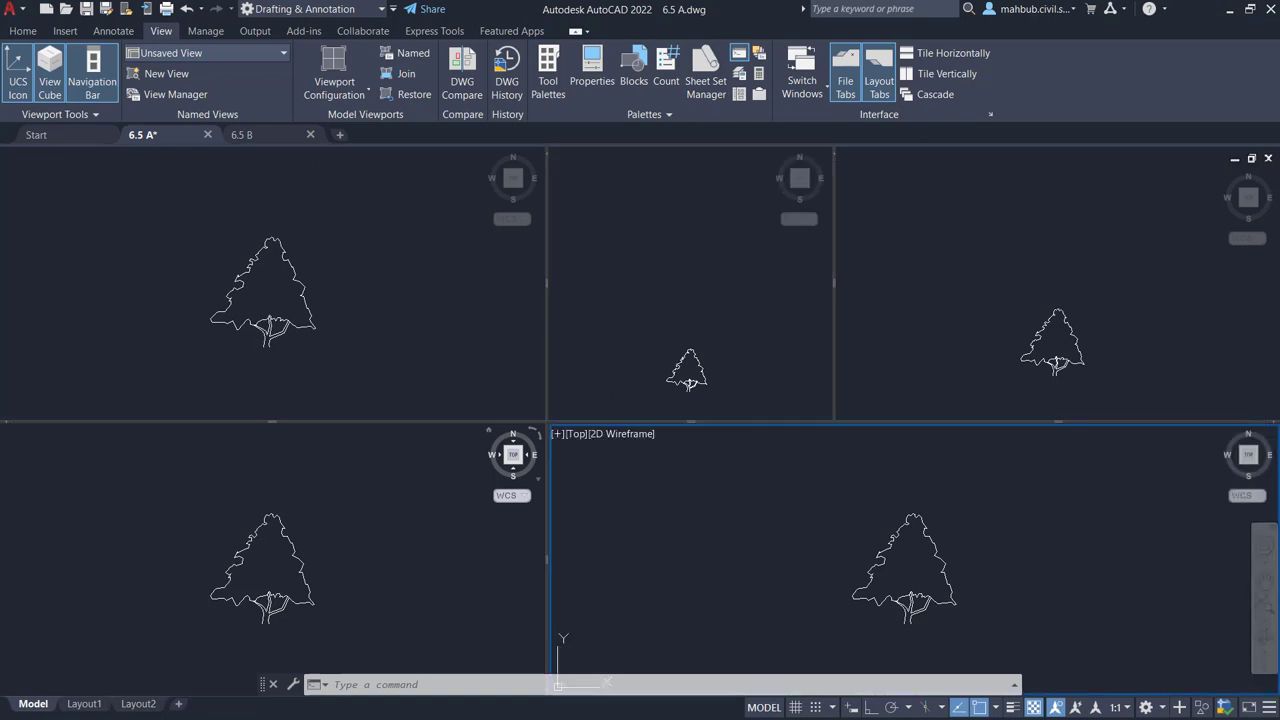
Save the five-tile layout as the named configuration 'Final Viewport' in the Viewports dialog
left_click(413, 54)
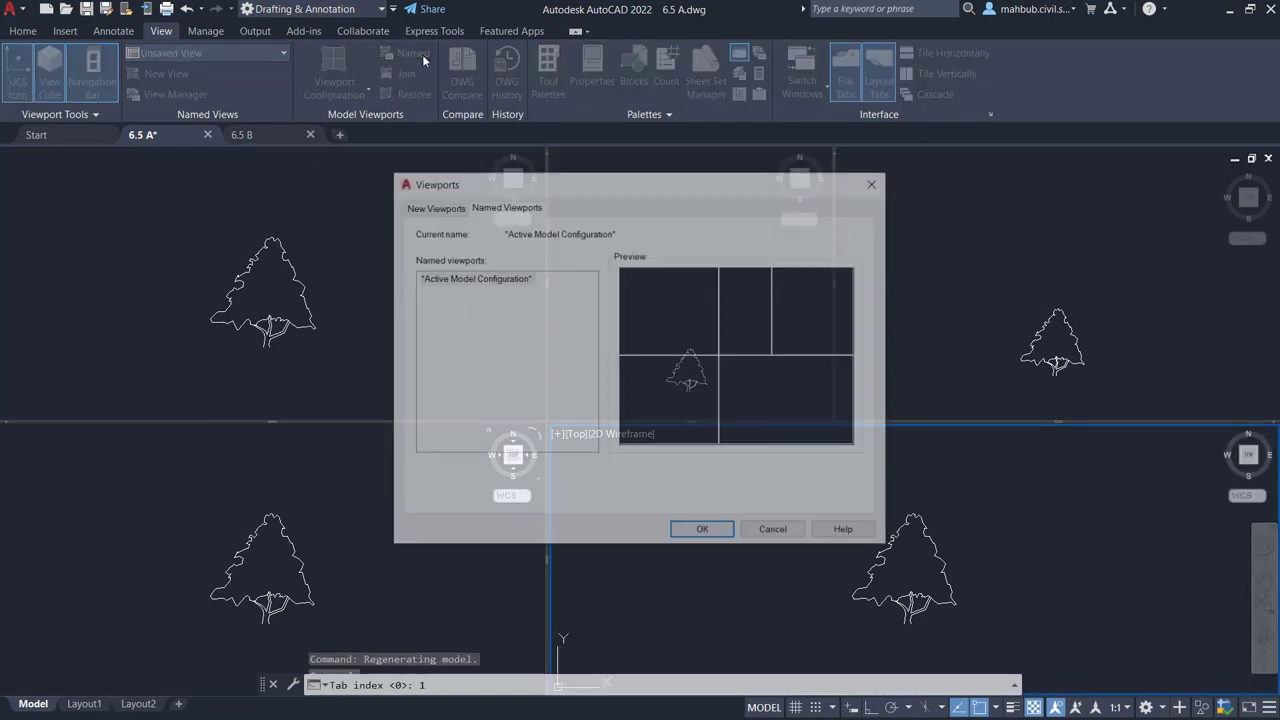
left_click(432, 207)
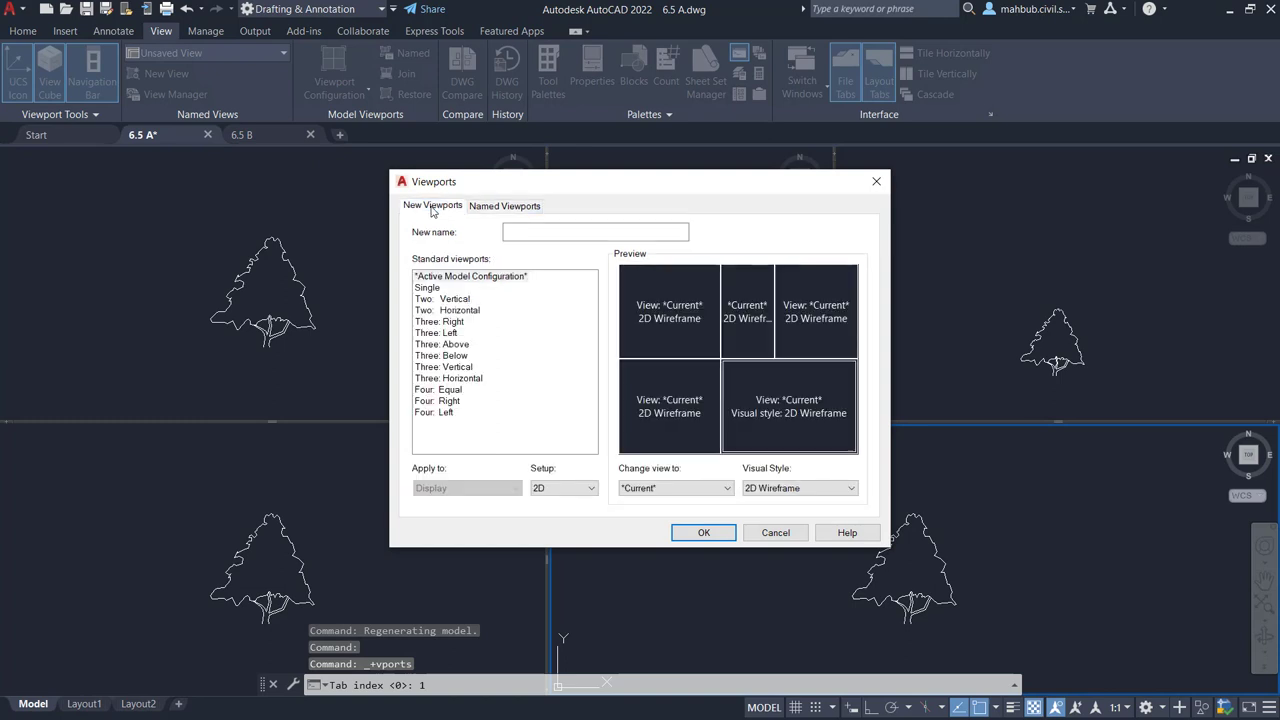
left_click(507, 237)
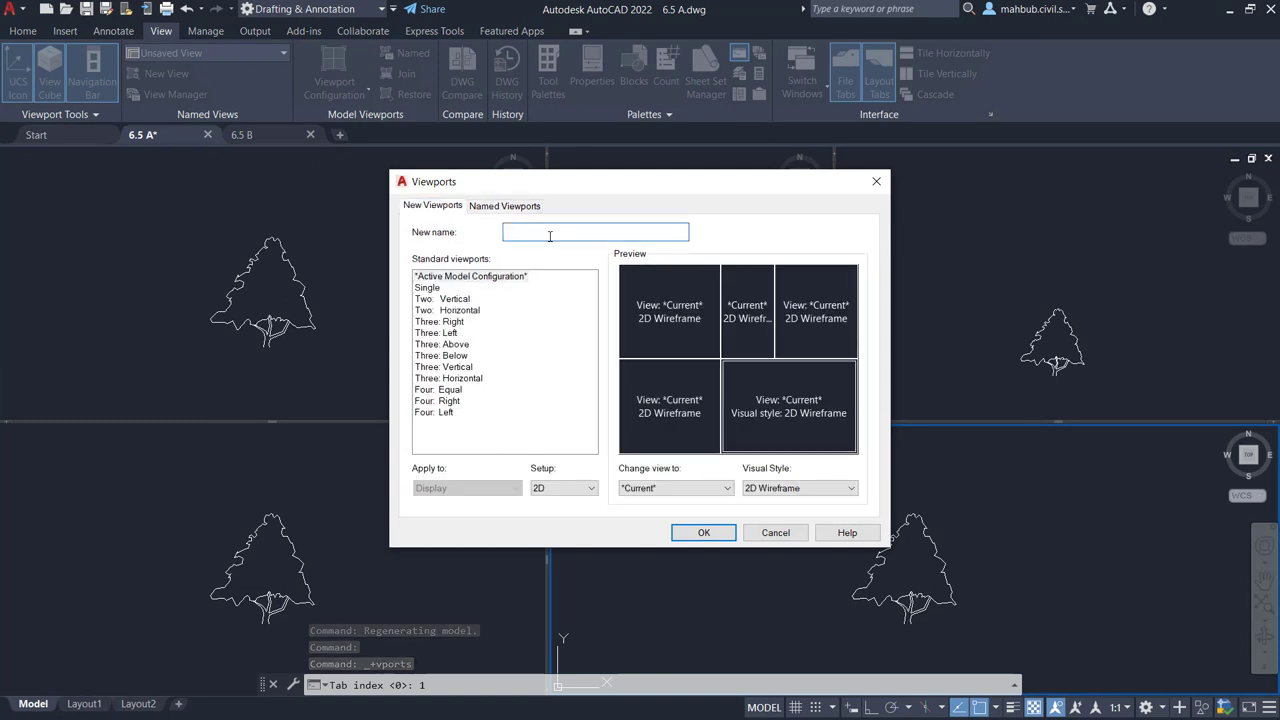
type("Final Viewport")
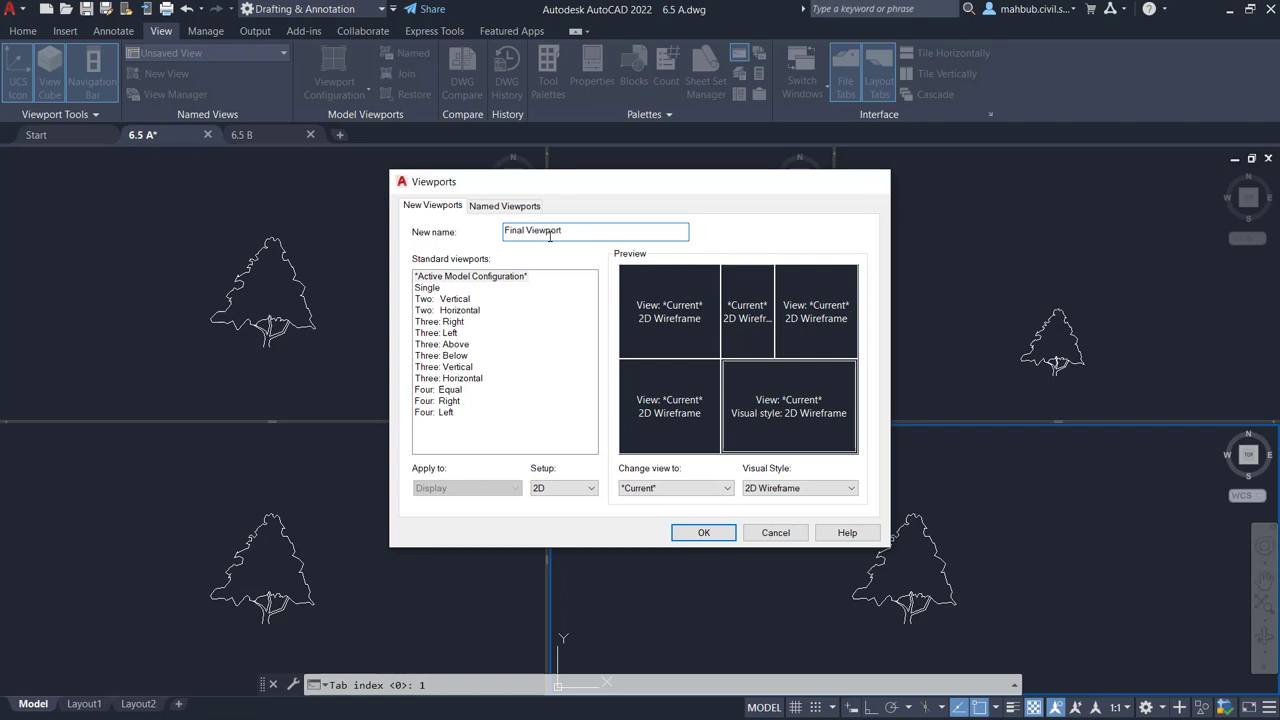
key("Return")
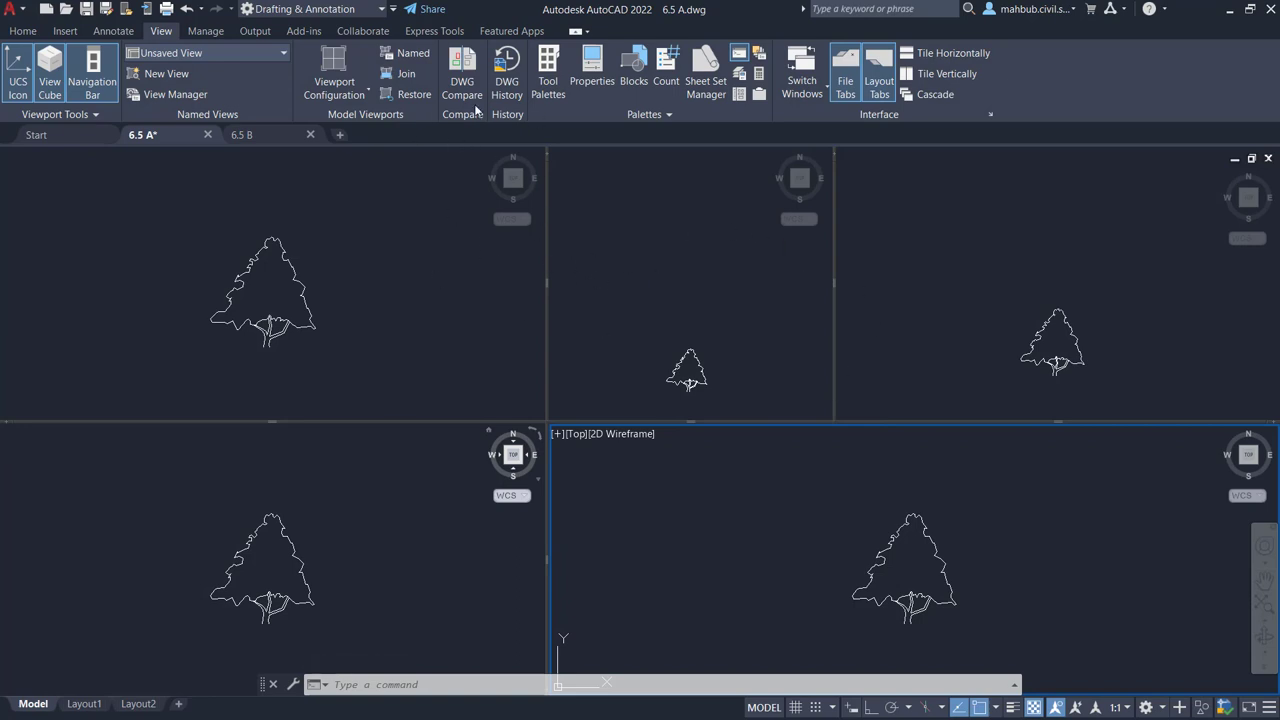
Toggle Maximize Viewport off and on, then maximize the bottom-right Top viewport
left_click(401, 92)
left_click(401, 94)
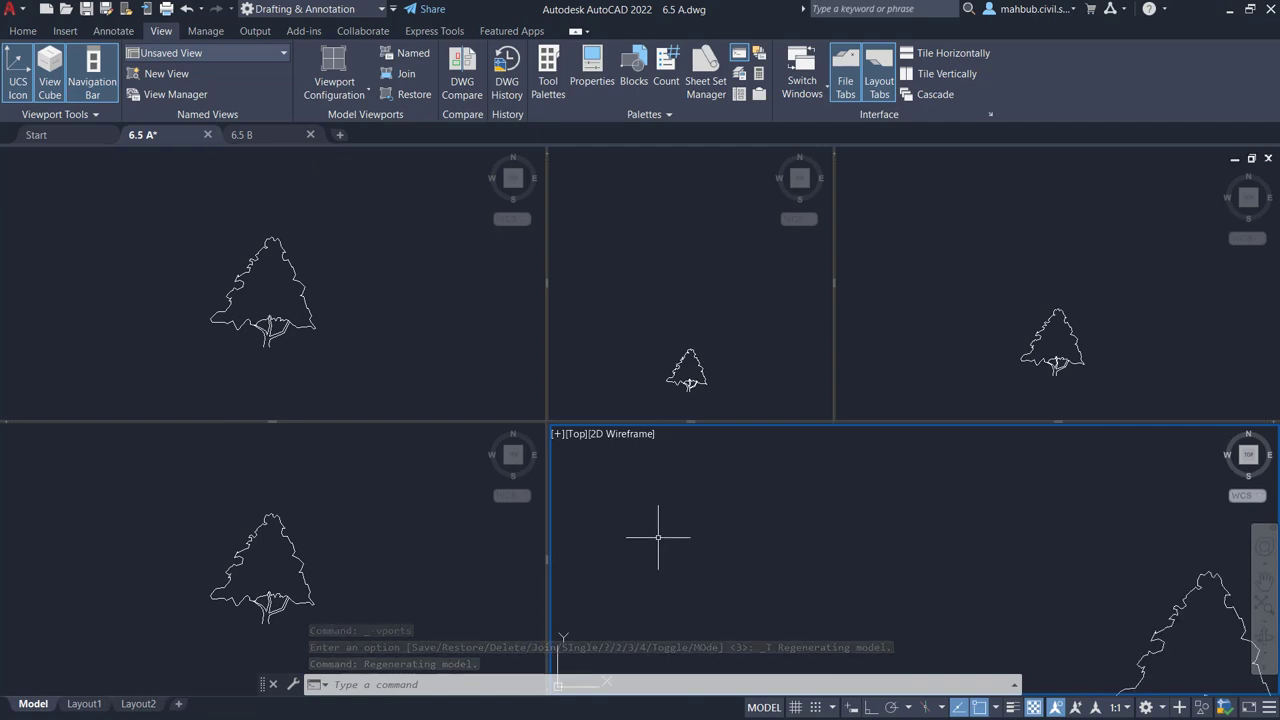
left_click(557, 437)
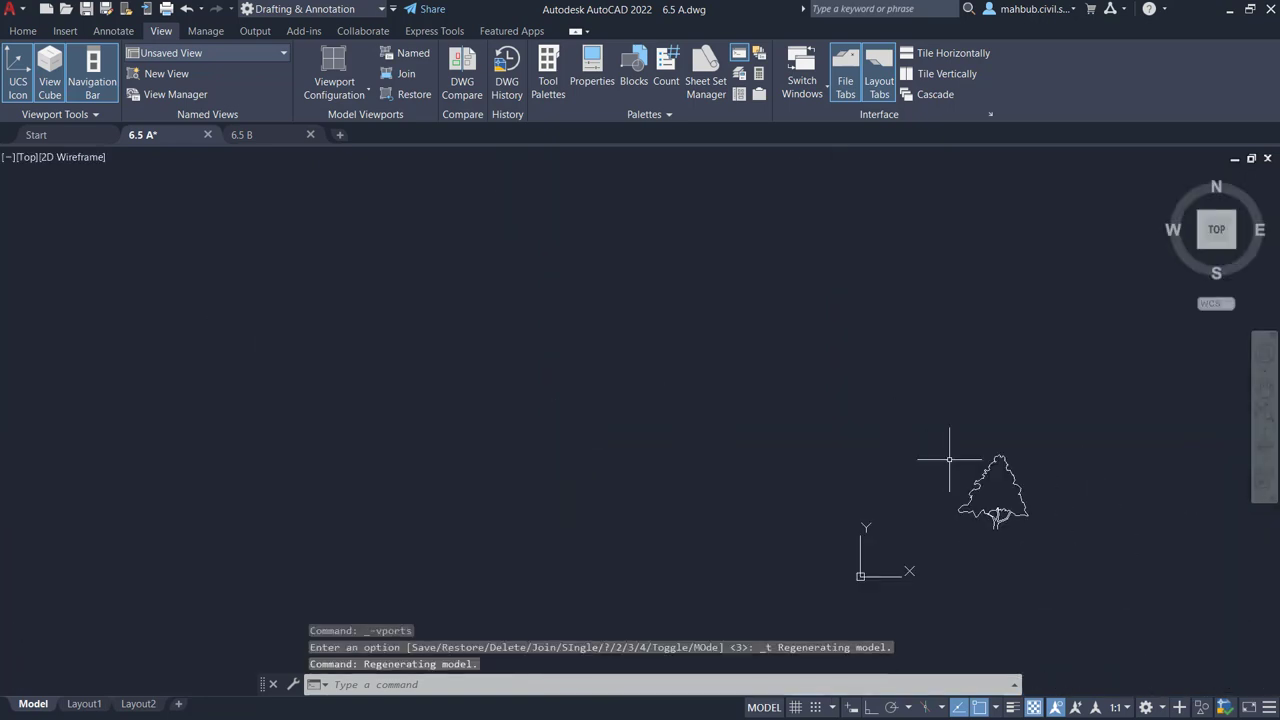
Pan the tree left, restore the tiles, then re-maximize the viewport and zoom out
left_click(1265, 388)
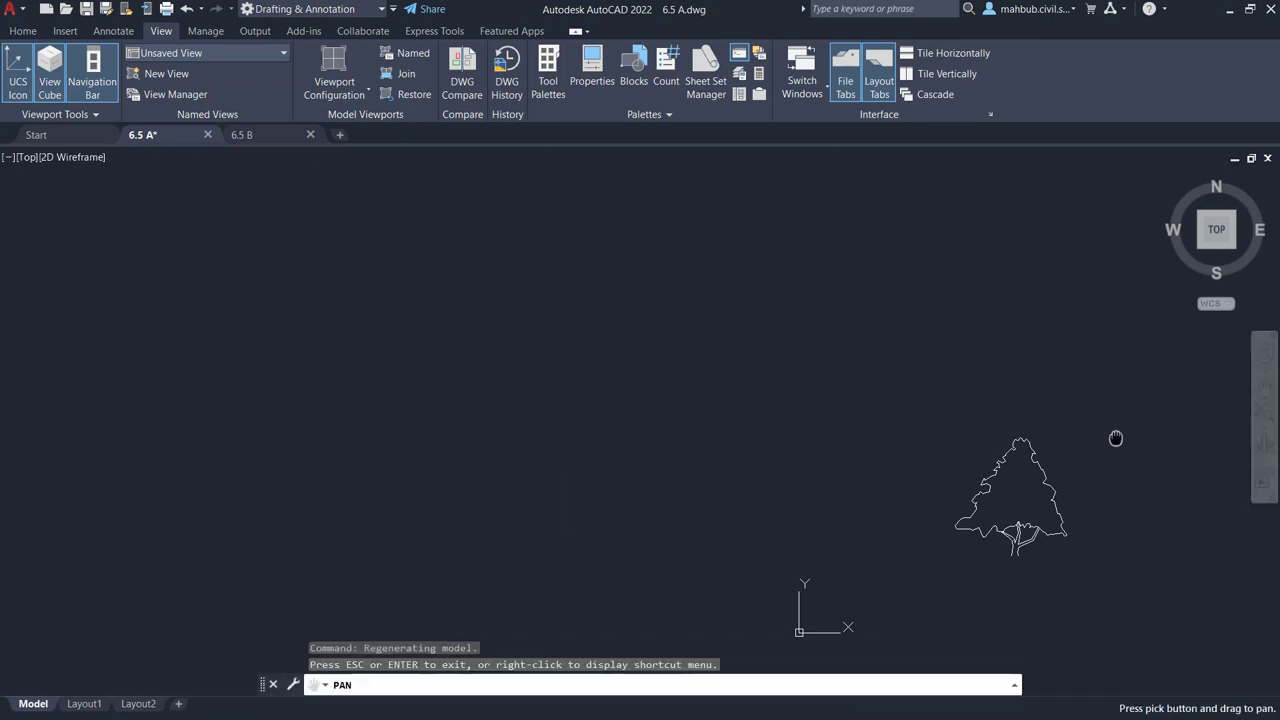
mouse_move(1114, 437)
left_mouse_down()
mouse_move(409, 312)
mouse_move(486, 343)
mouse_move(437, 329)
left_mouse_up()
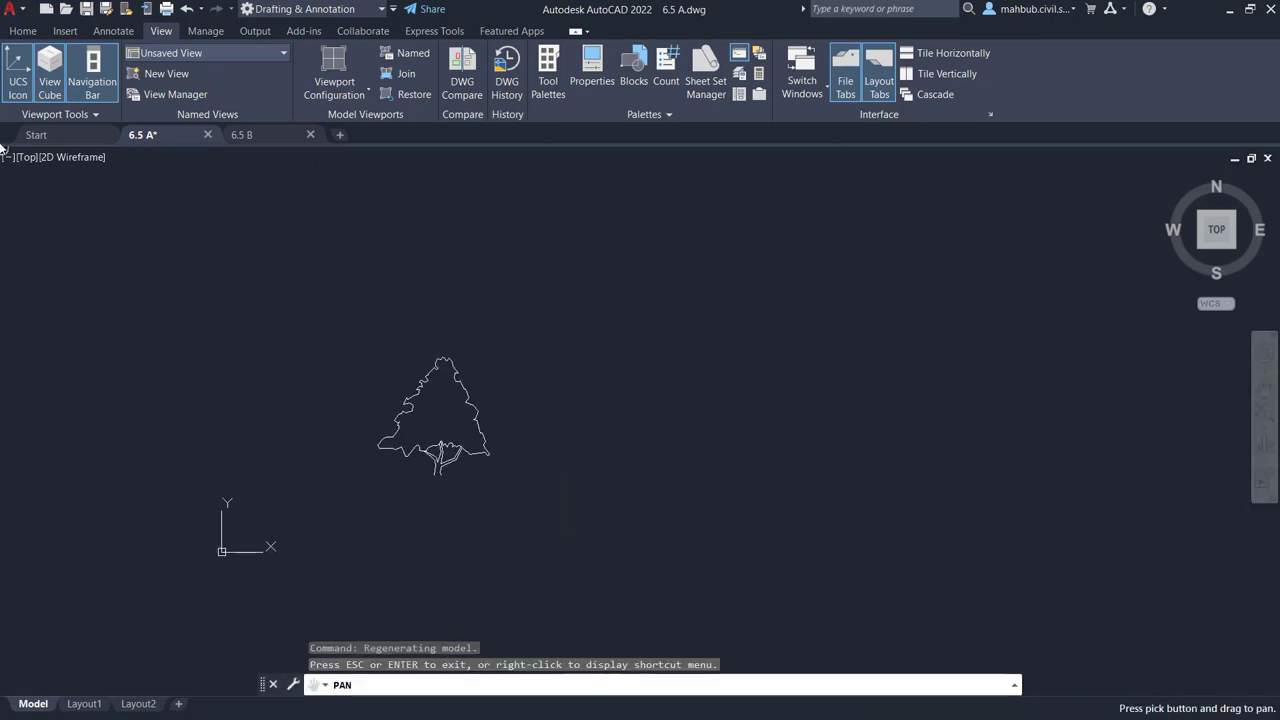
key("Escape")
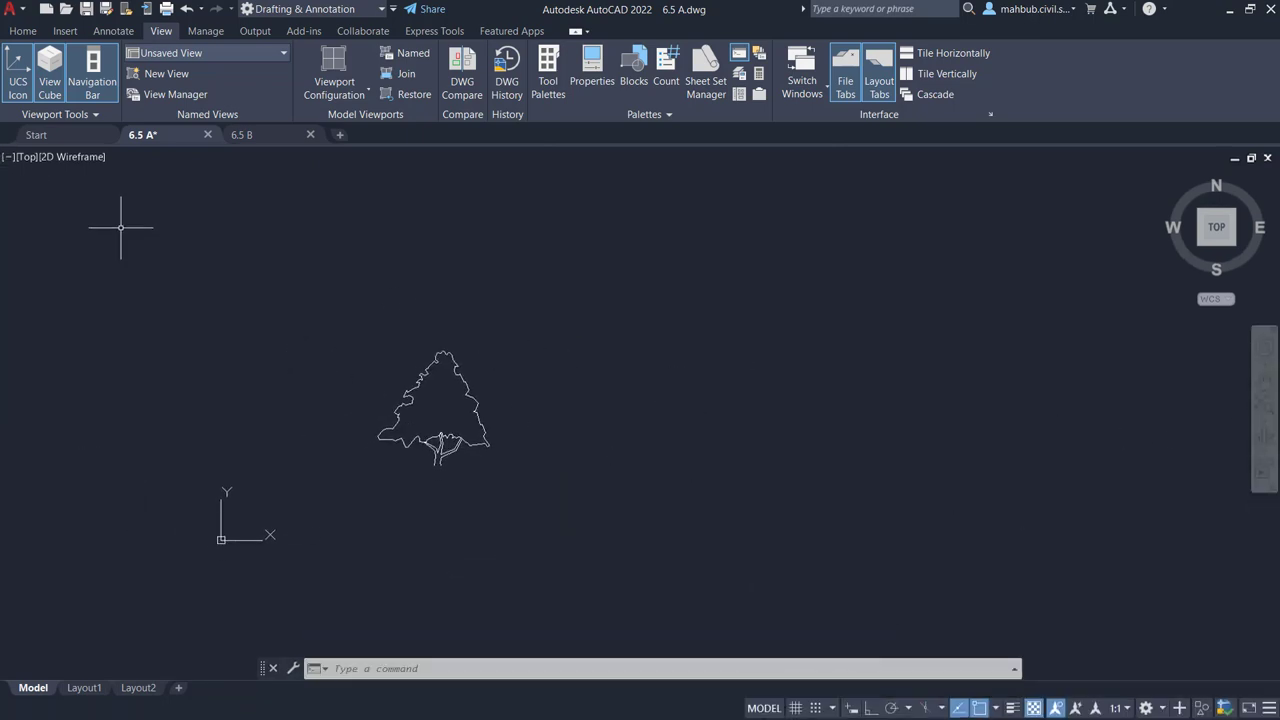
left_click(8, 157)
left_click(50, 172)
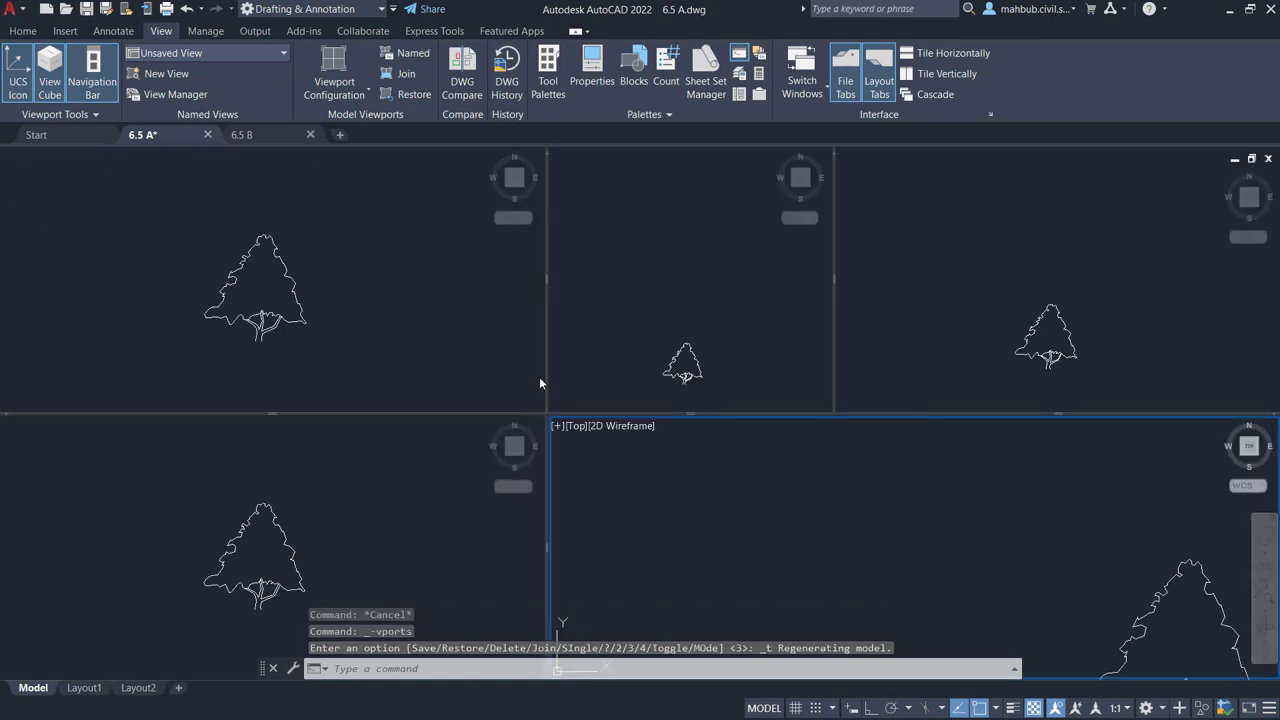
left_click(419, 94)
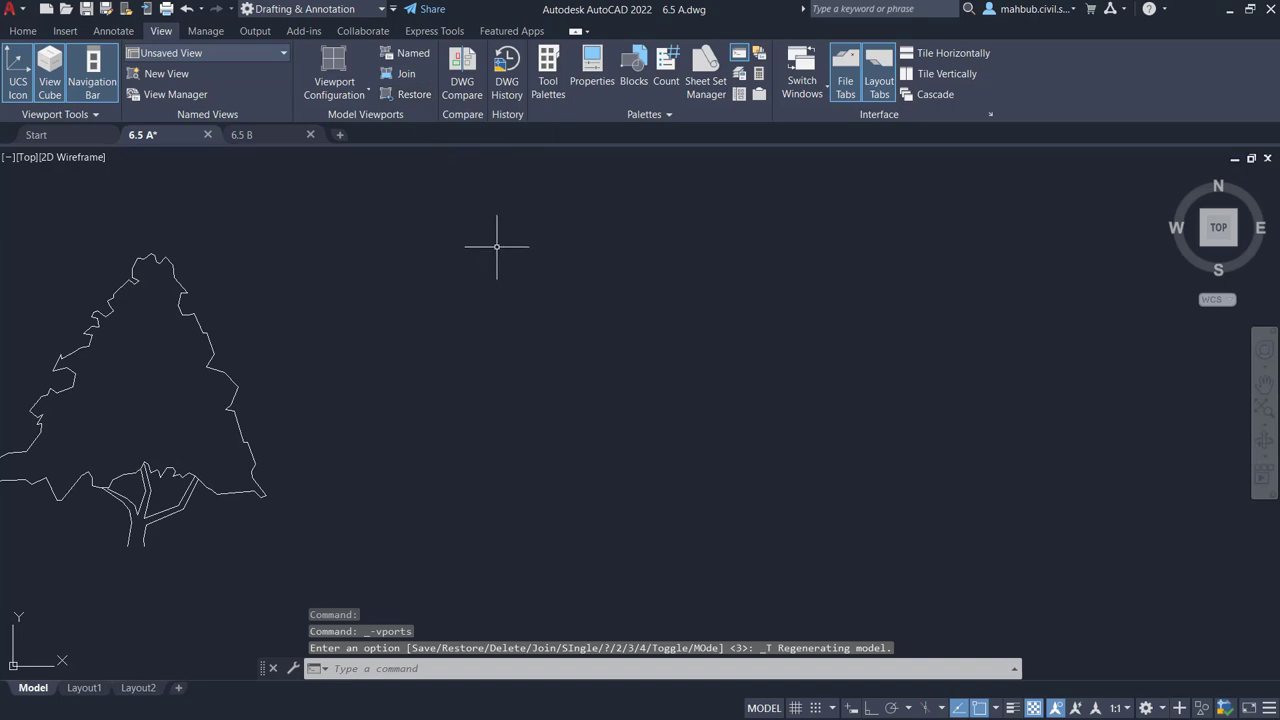
scroll(438, 267, "down", 2)
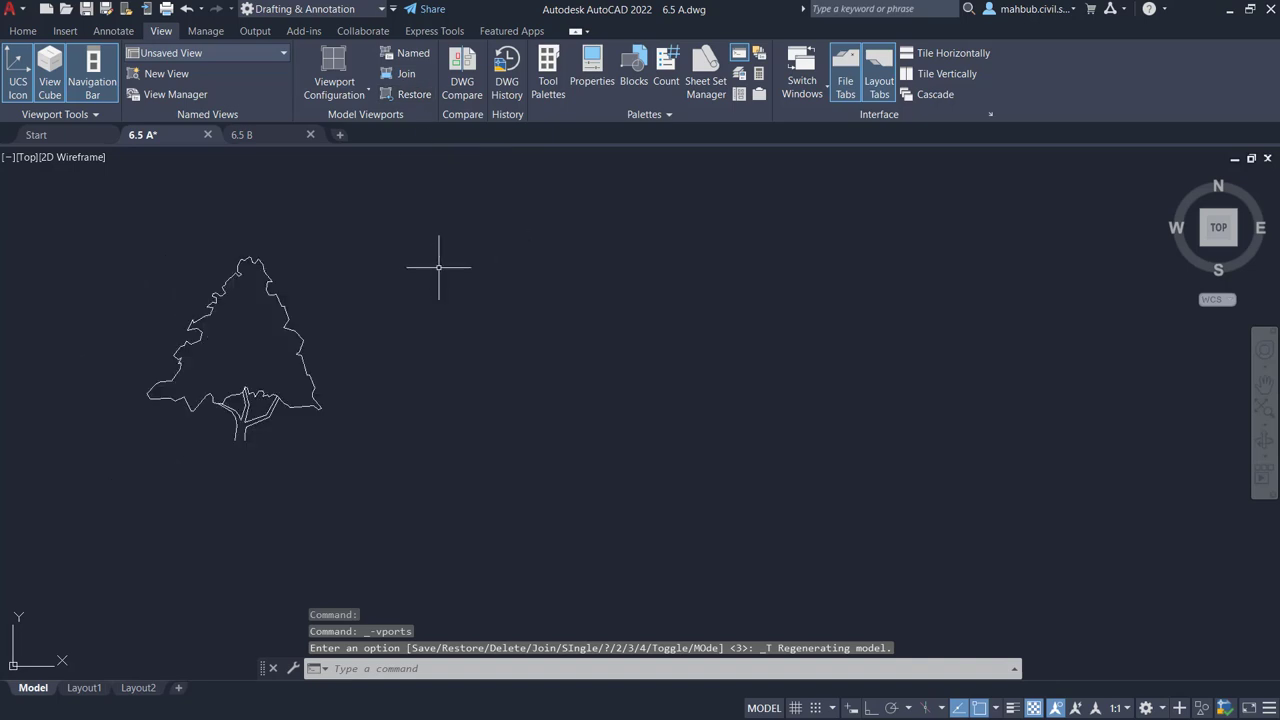
Restore the named Final Viewport layout for the tree, then bring up the 6.5 B drawing
left_click(407, 57)
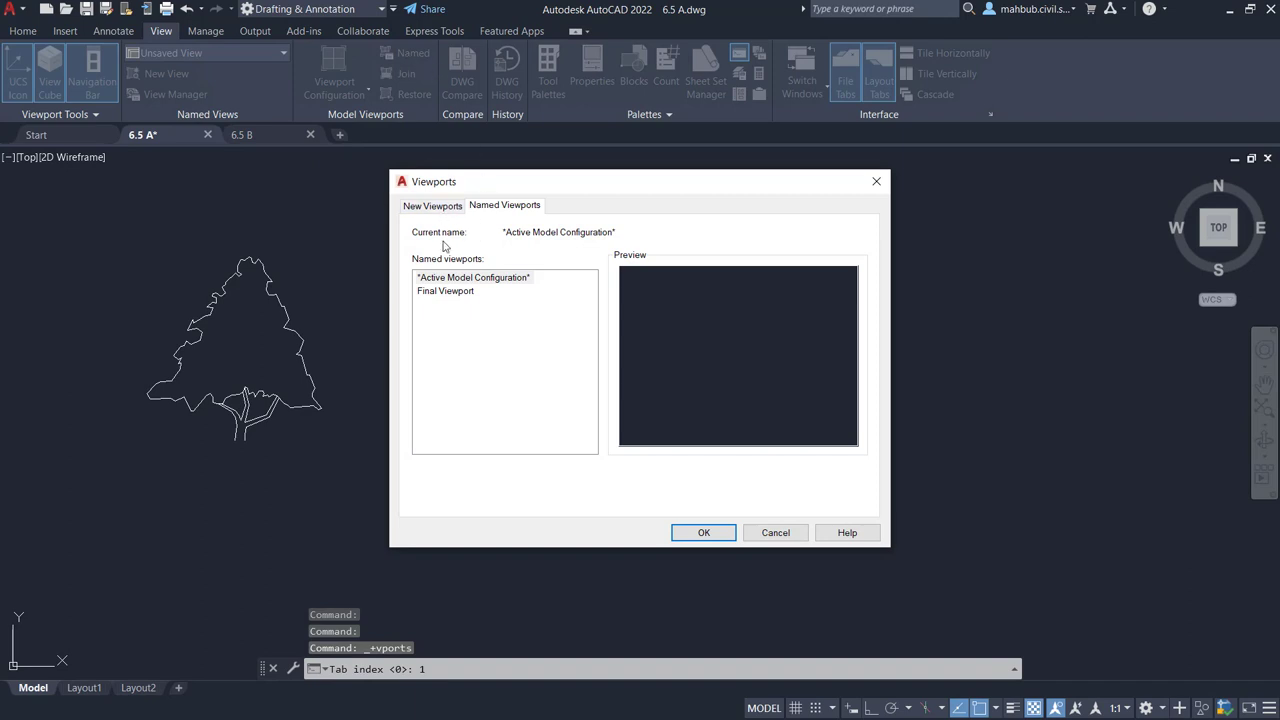
left_click(443, 292)
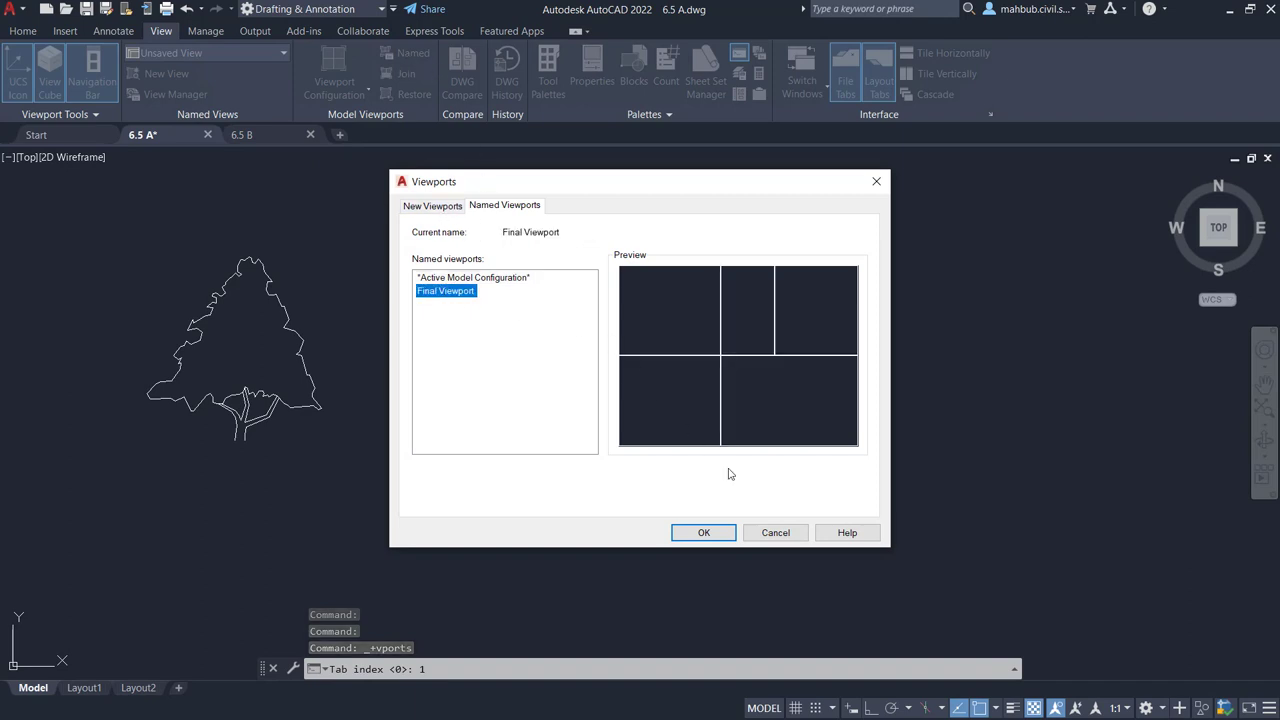
left_click(705, 535)
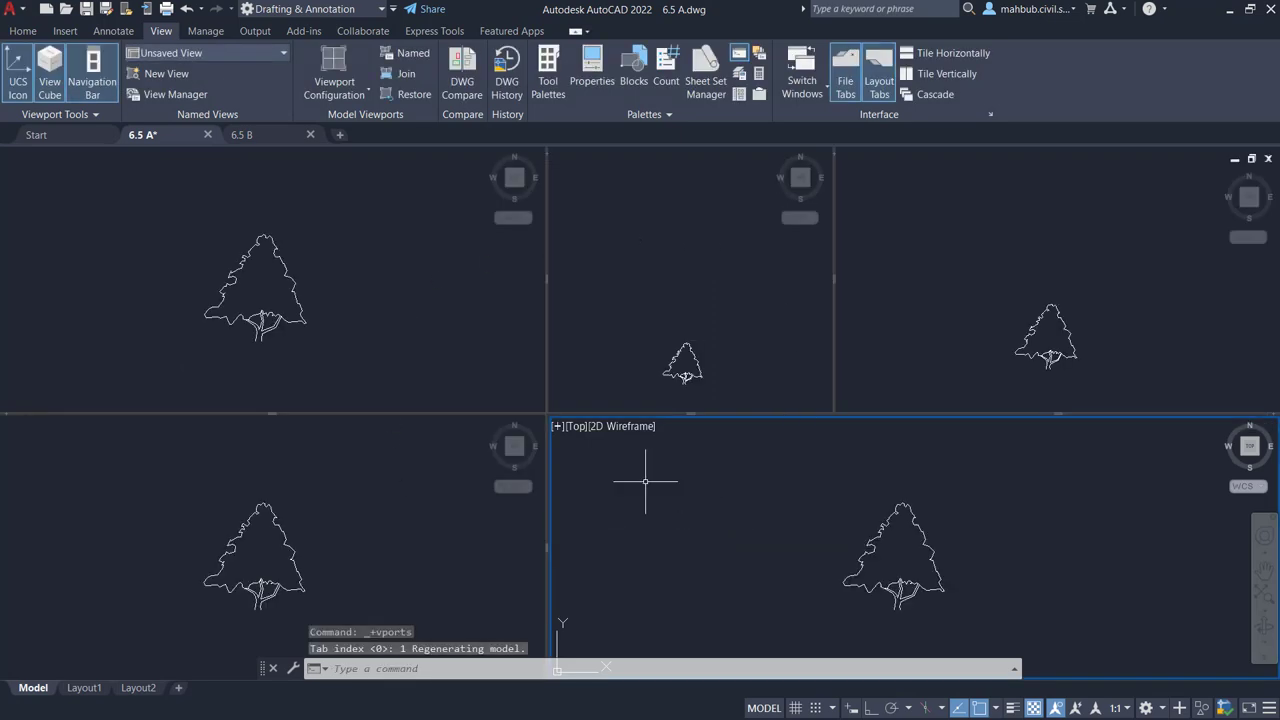
left_click(285, 134)
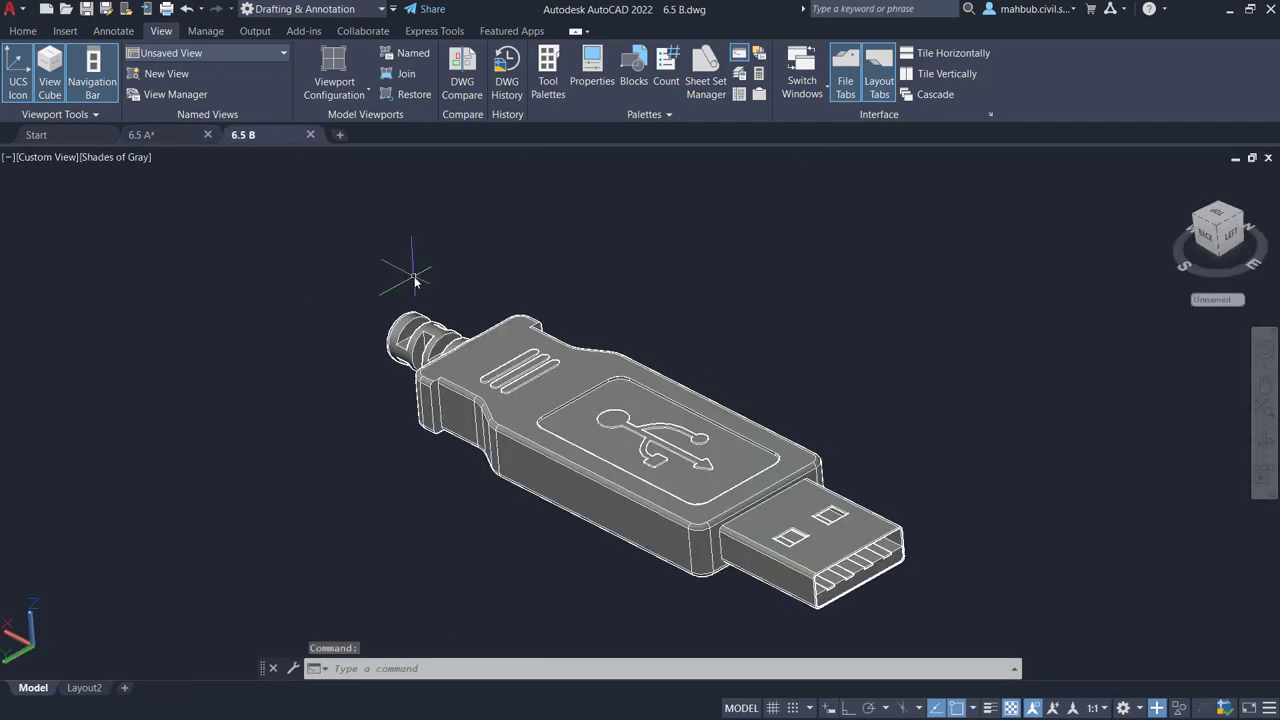
Orbit the USB plug to a new angle and split the screen into Four: Equal viewports
scroll(688, 338, "down", 2)
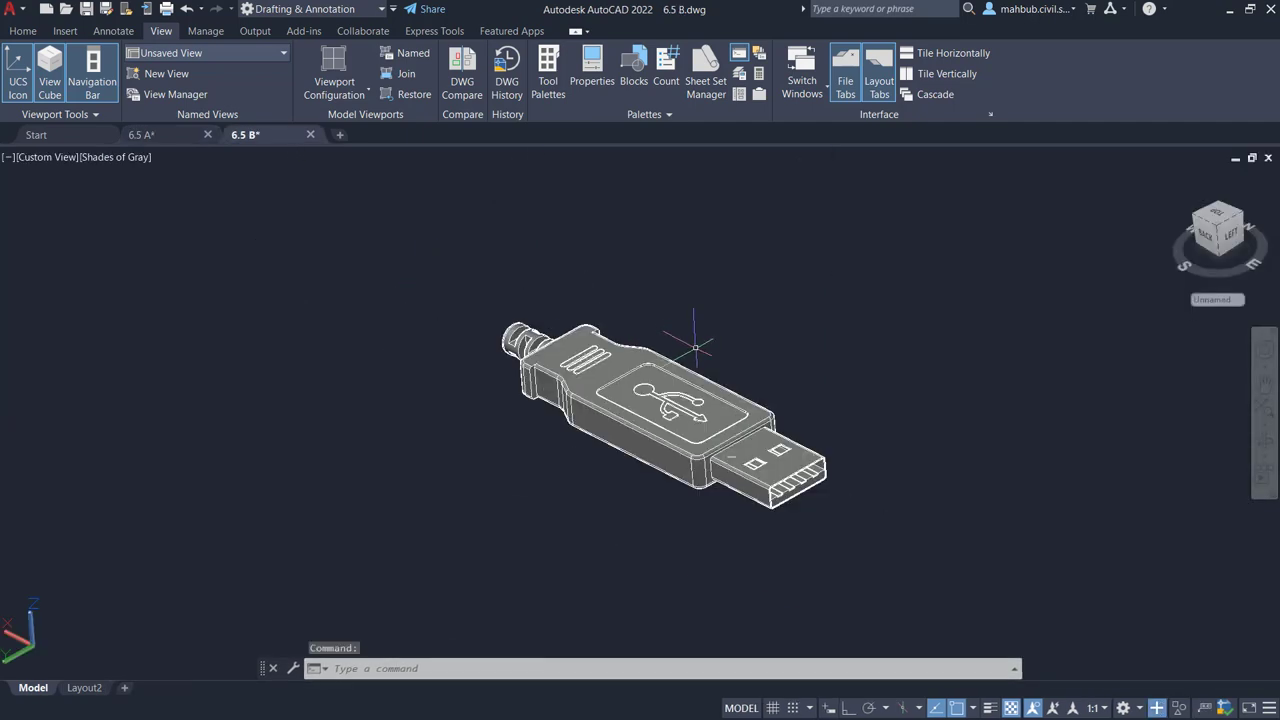
left_click(1264, 441)
mouse_move(851, 431)
left_mouse_down()
mouse_move(837, 437)
mouse_move(898, 435)
mouse_move(818, 411)
left_mouse_up()
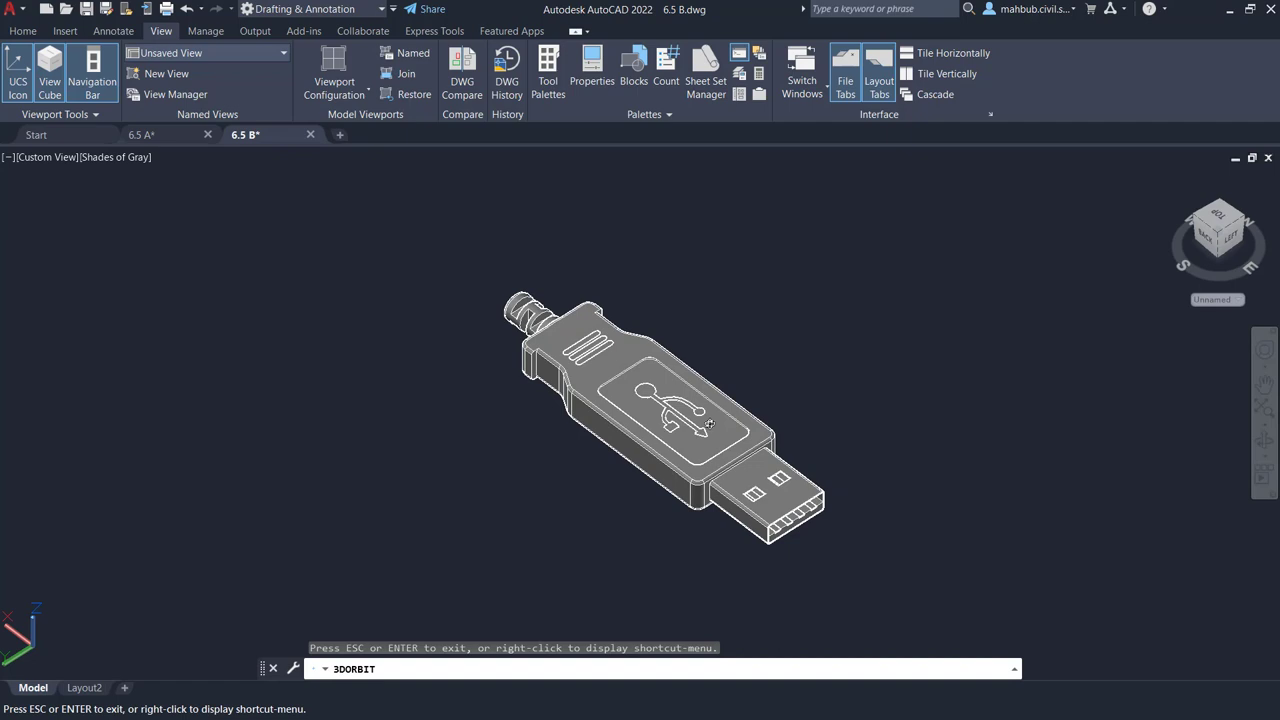
key("Escape")
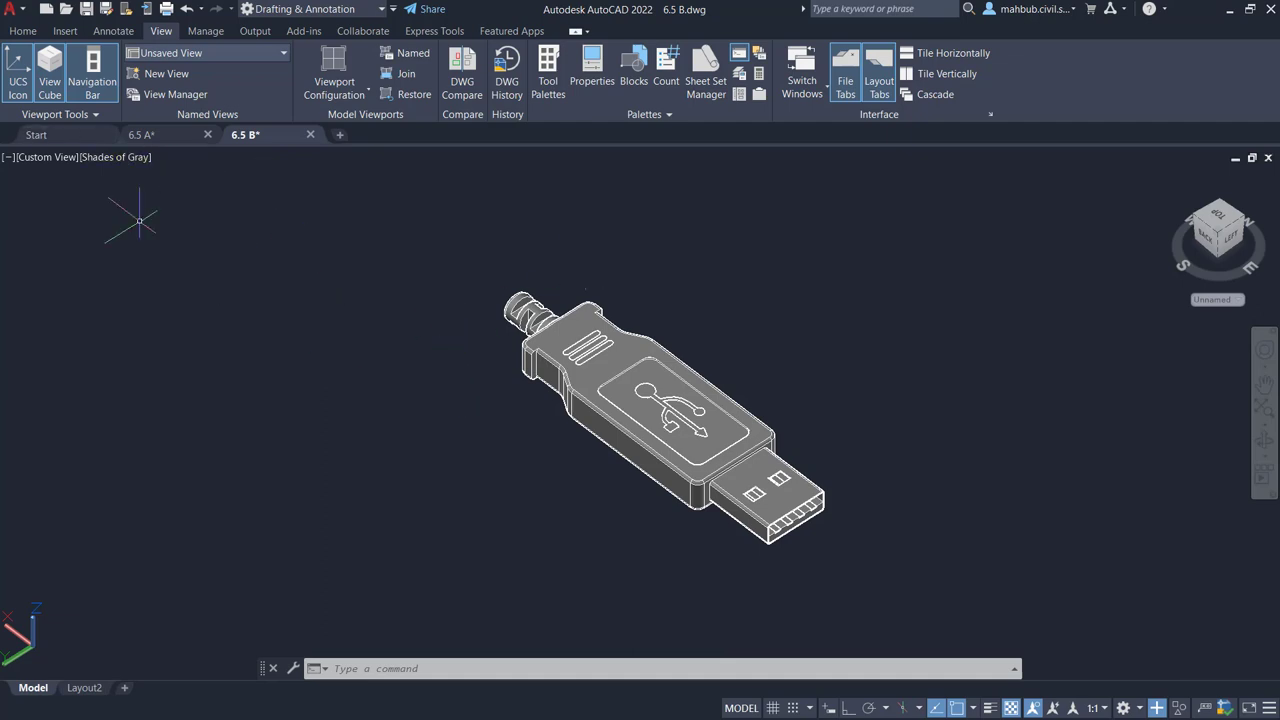
left_click(8, 158)
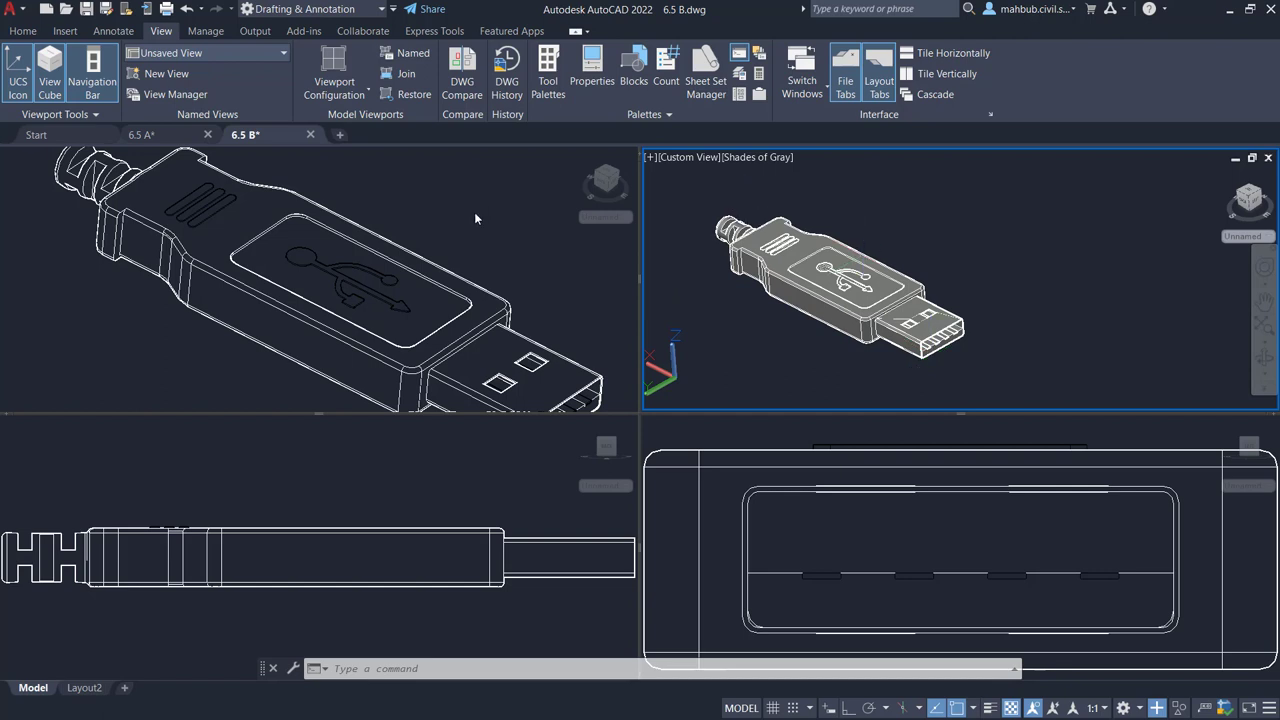
Zoom out in the top-left viewport until the entire USB plug is visible, then clear the selection
left_click(340, 267)
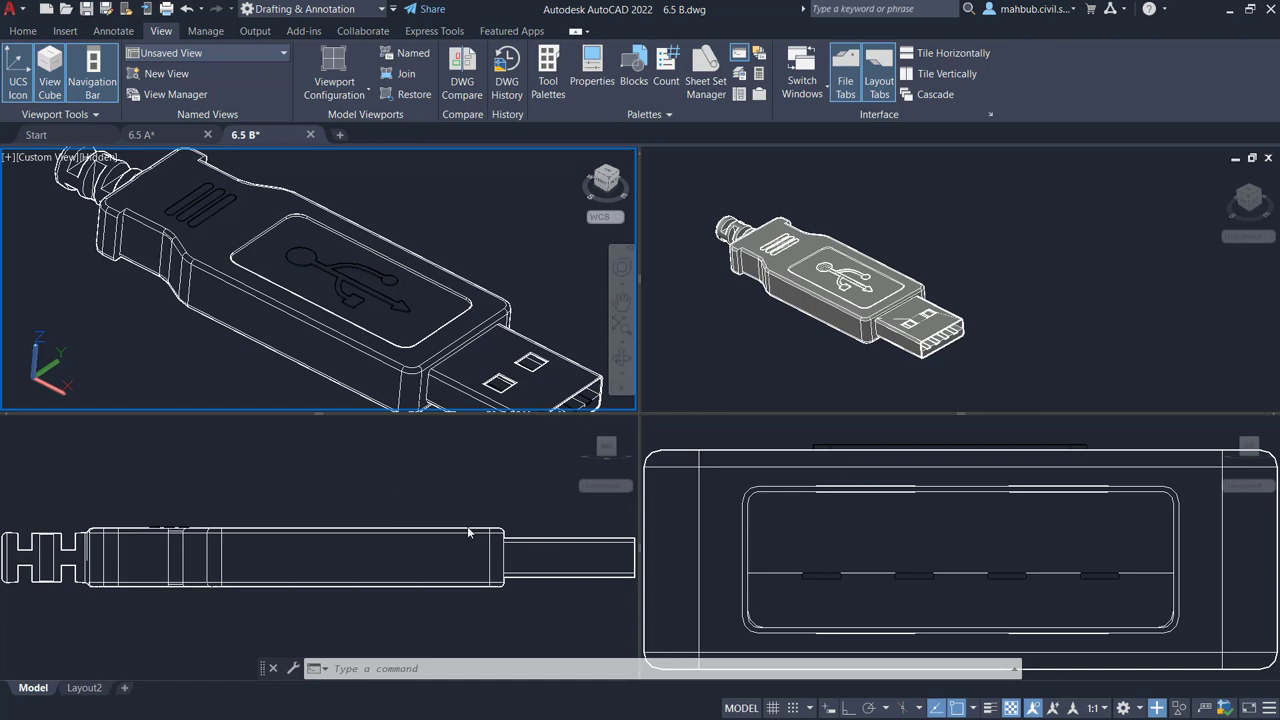
scroll(470, 280, "down", 2)
scroll(460, 278, "down", 2)
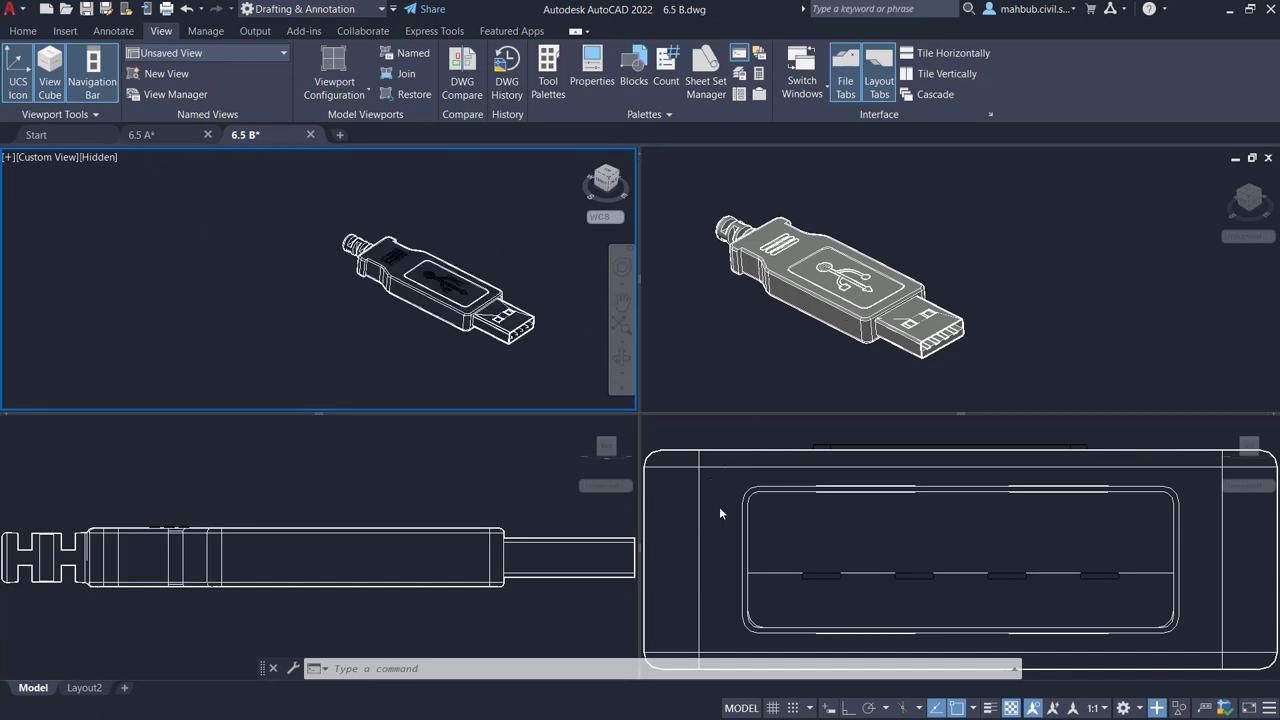
left_click(387, 311)
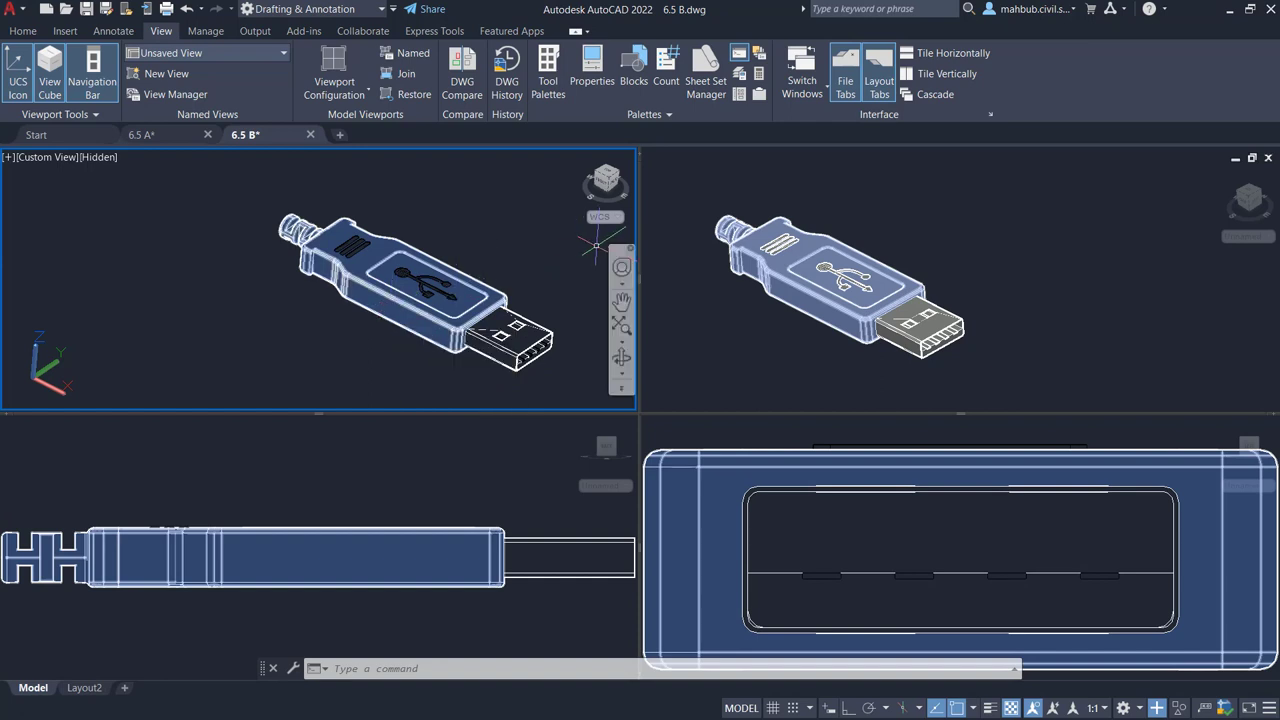
key("Escape")
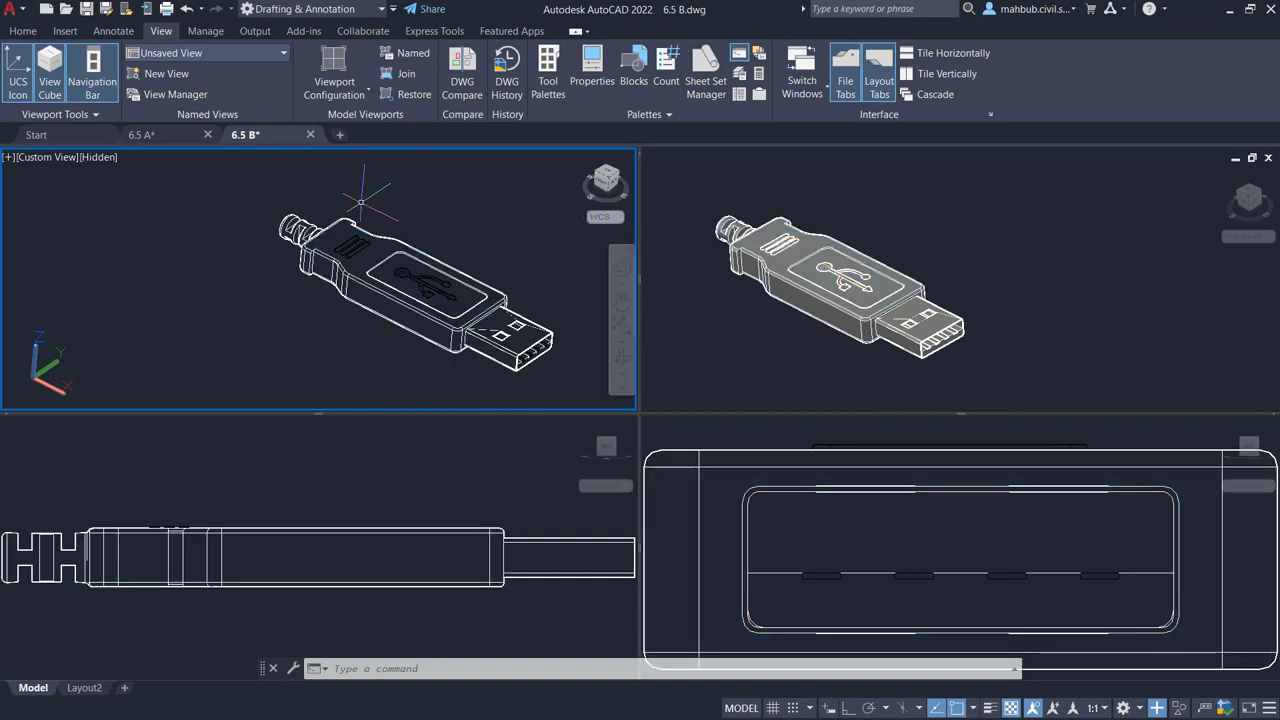